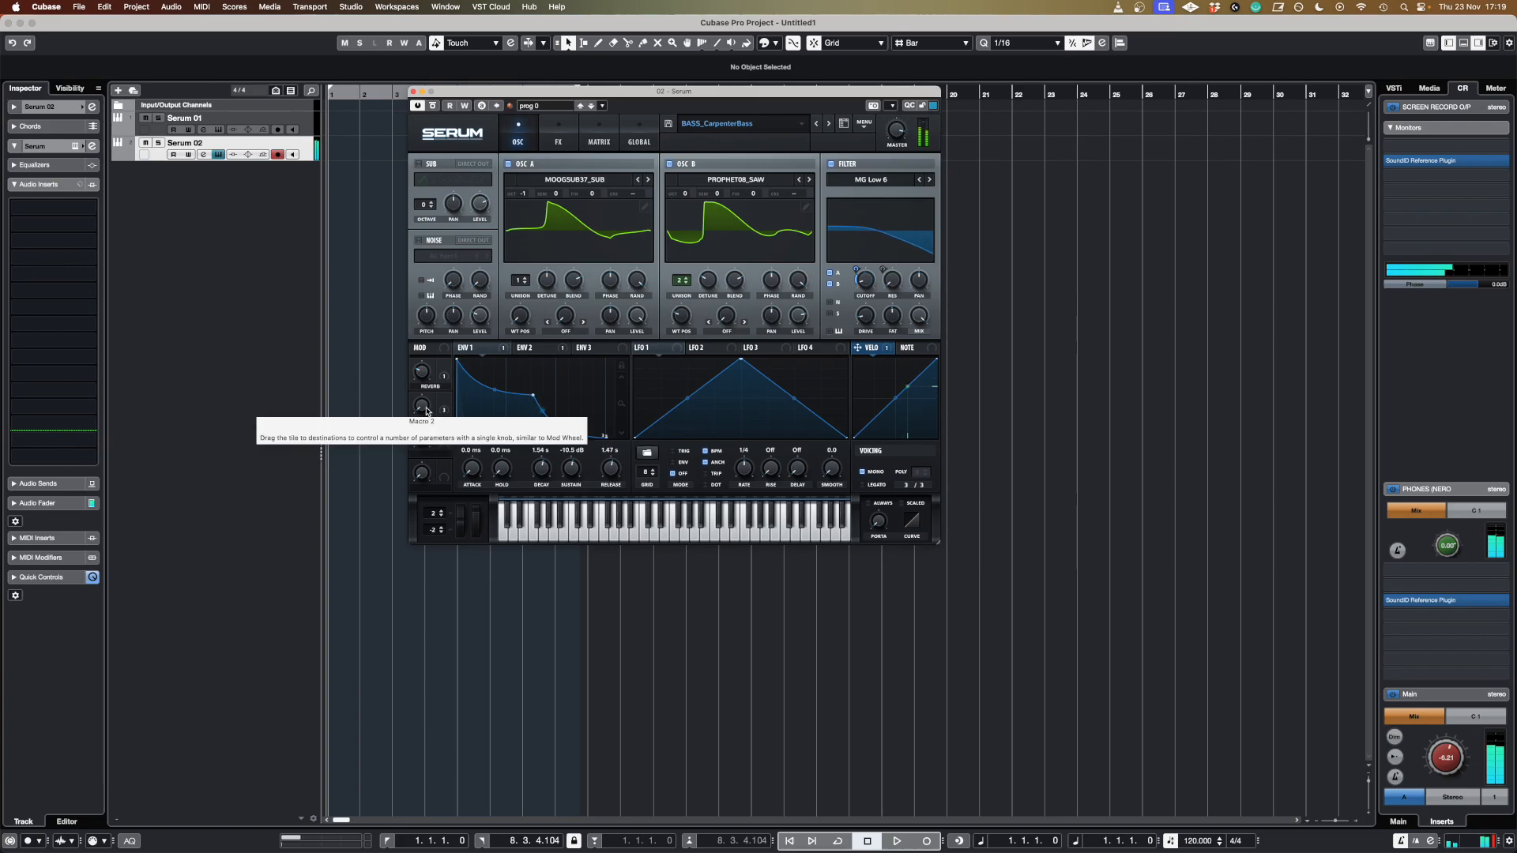
{"action": "left_click_drag", "start_coordinate": [423, 411], "coordinate": [440, 440]}
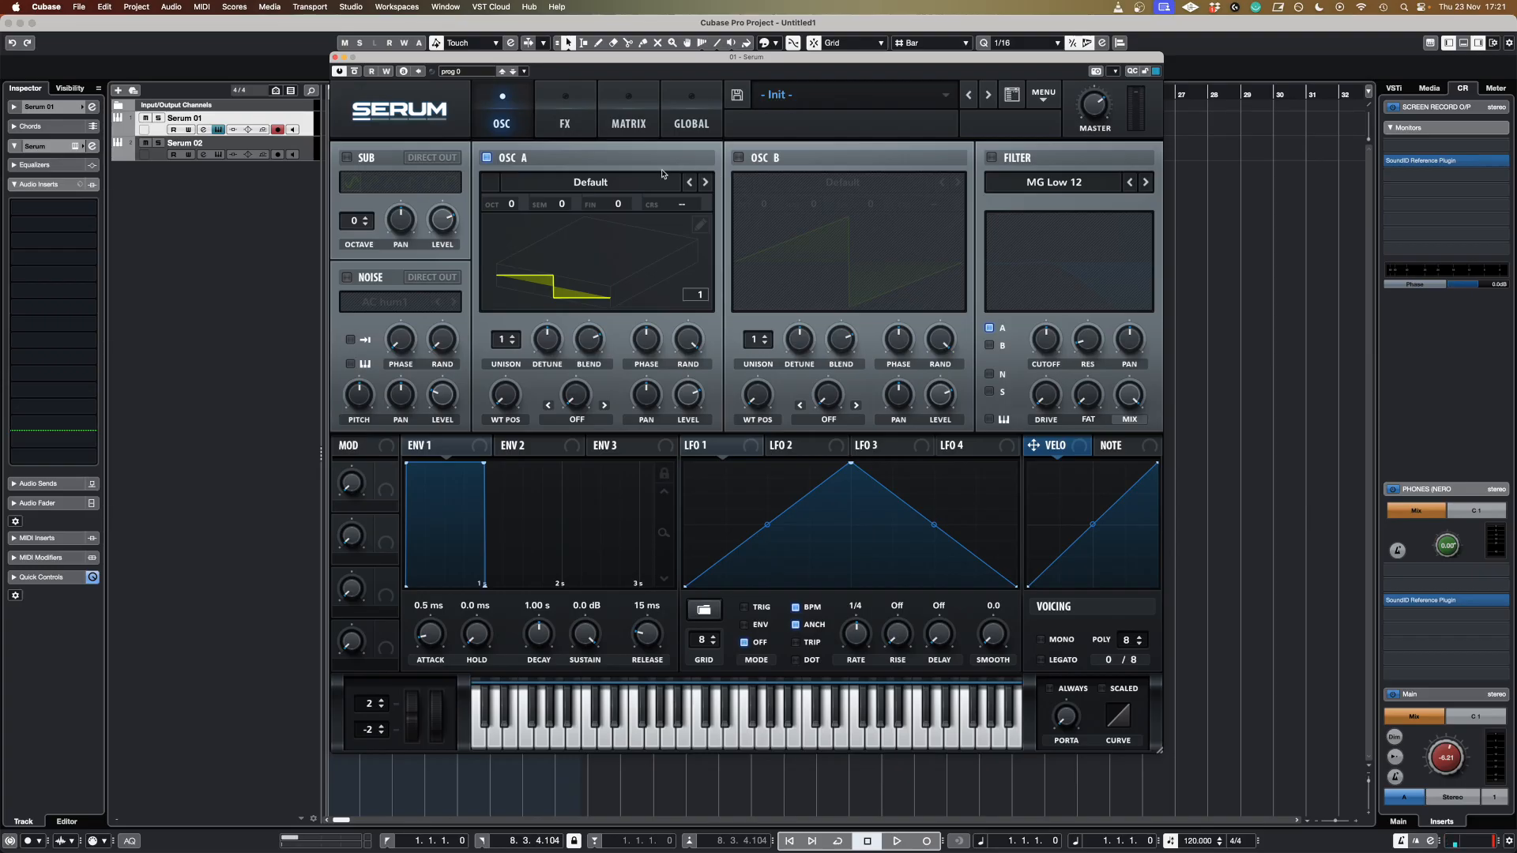
Load the MOOGSUB37_SUB wavetable from the Moonshift Serum Wavetables user folder into oscillator A.
{"action": "left_click", "coordinate": [622, 184]}
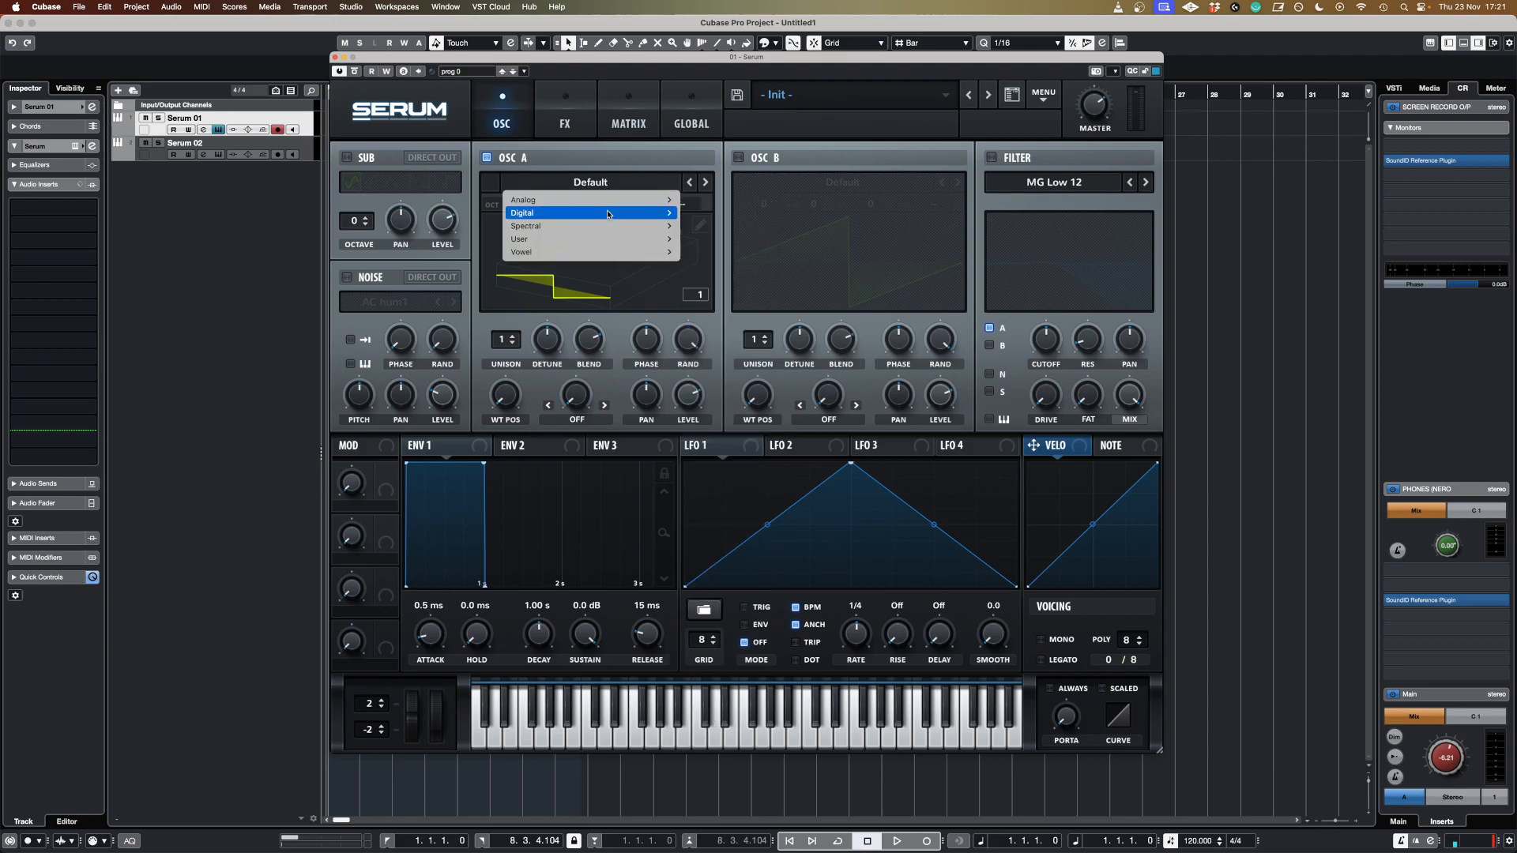
{"action": "mouse_move", "coordinate": [624, 240]}
{"action": "mouse_move", "coordinate": [722, 241]}
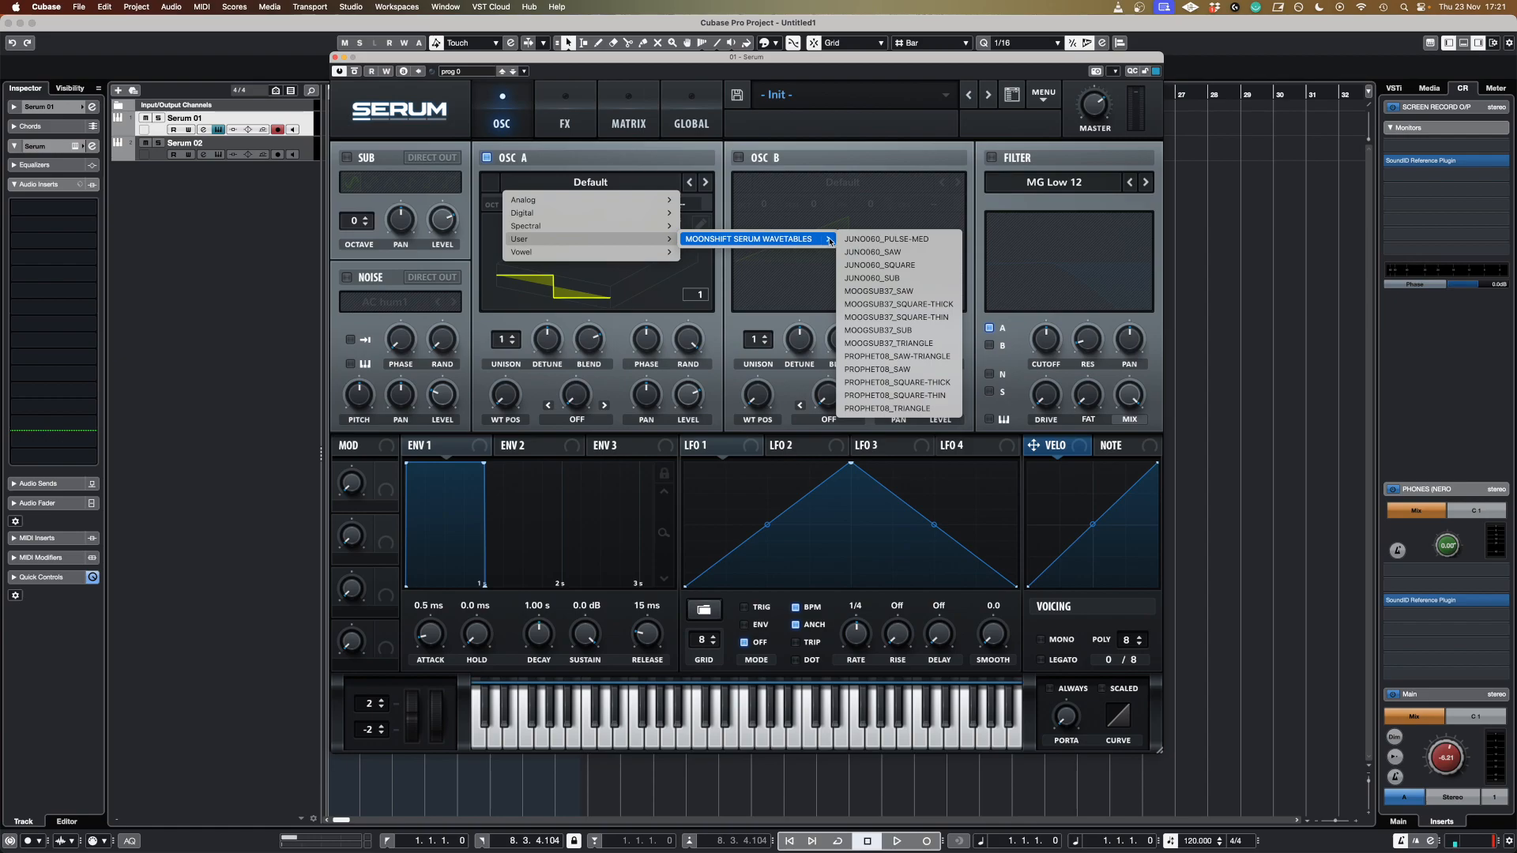
{"action": "left_click", "coordinate": [928, 331]}
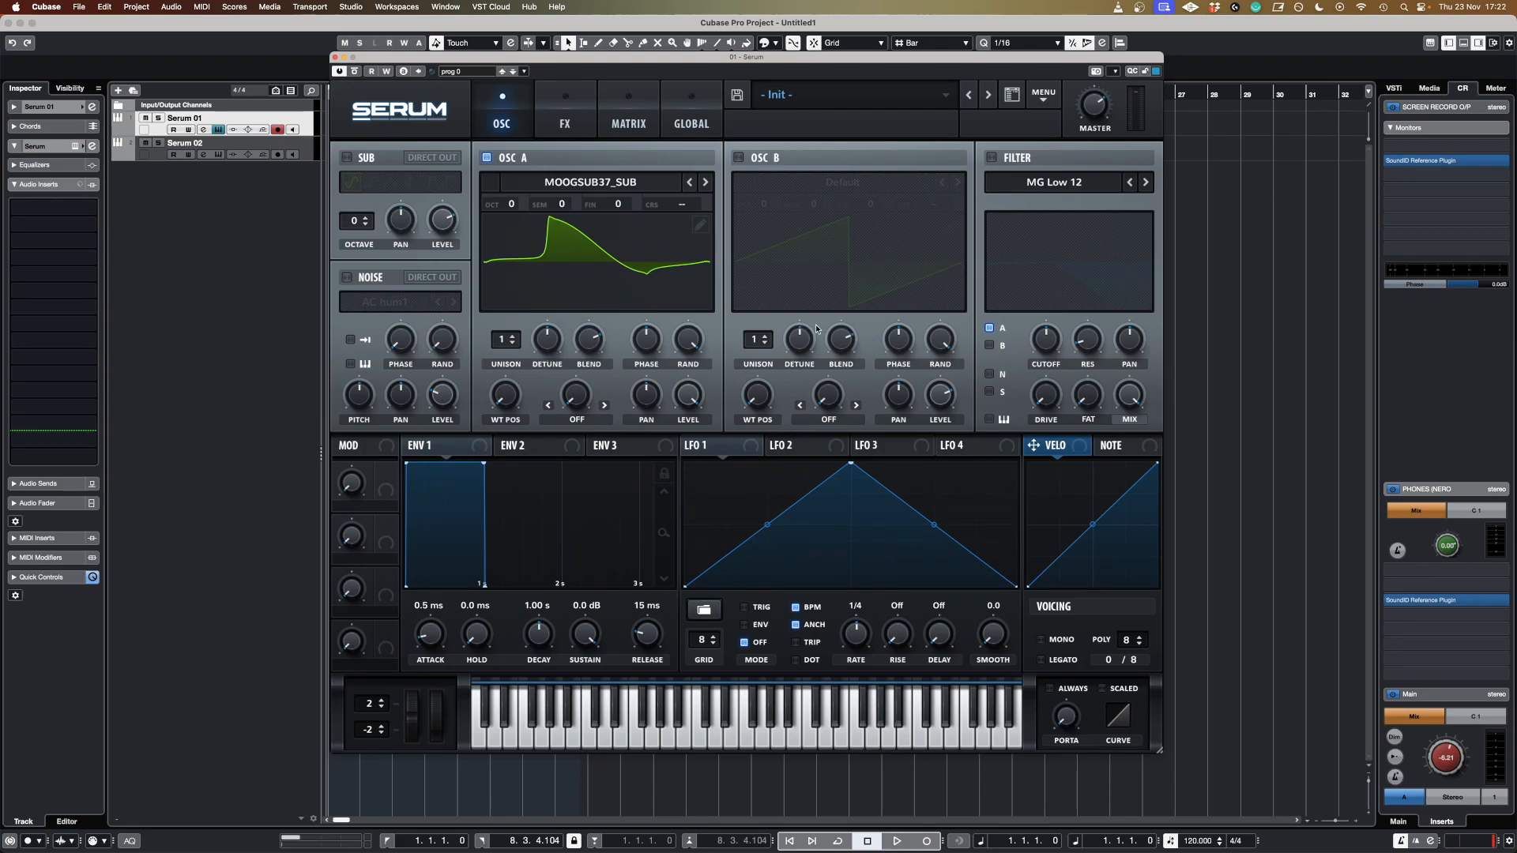
Enable oscillator B and load the PROPHET08_SAW wavetable from the Moonshift Serum Wavetables user folder into it.
{"action": "left_click", "coordinate": [738, 157]}
{"action": "left_click", "coordinate": [843, 182]}
{"action": "mouse_move", "coordinate": [849, 239]}
{"action": "mouse_move", "coordinate": [1043, 241]}
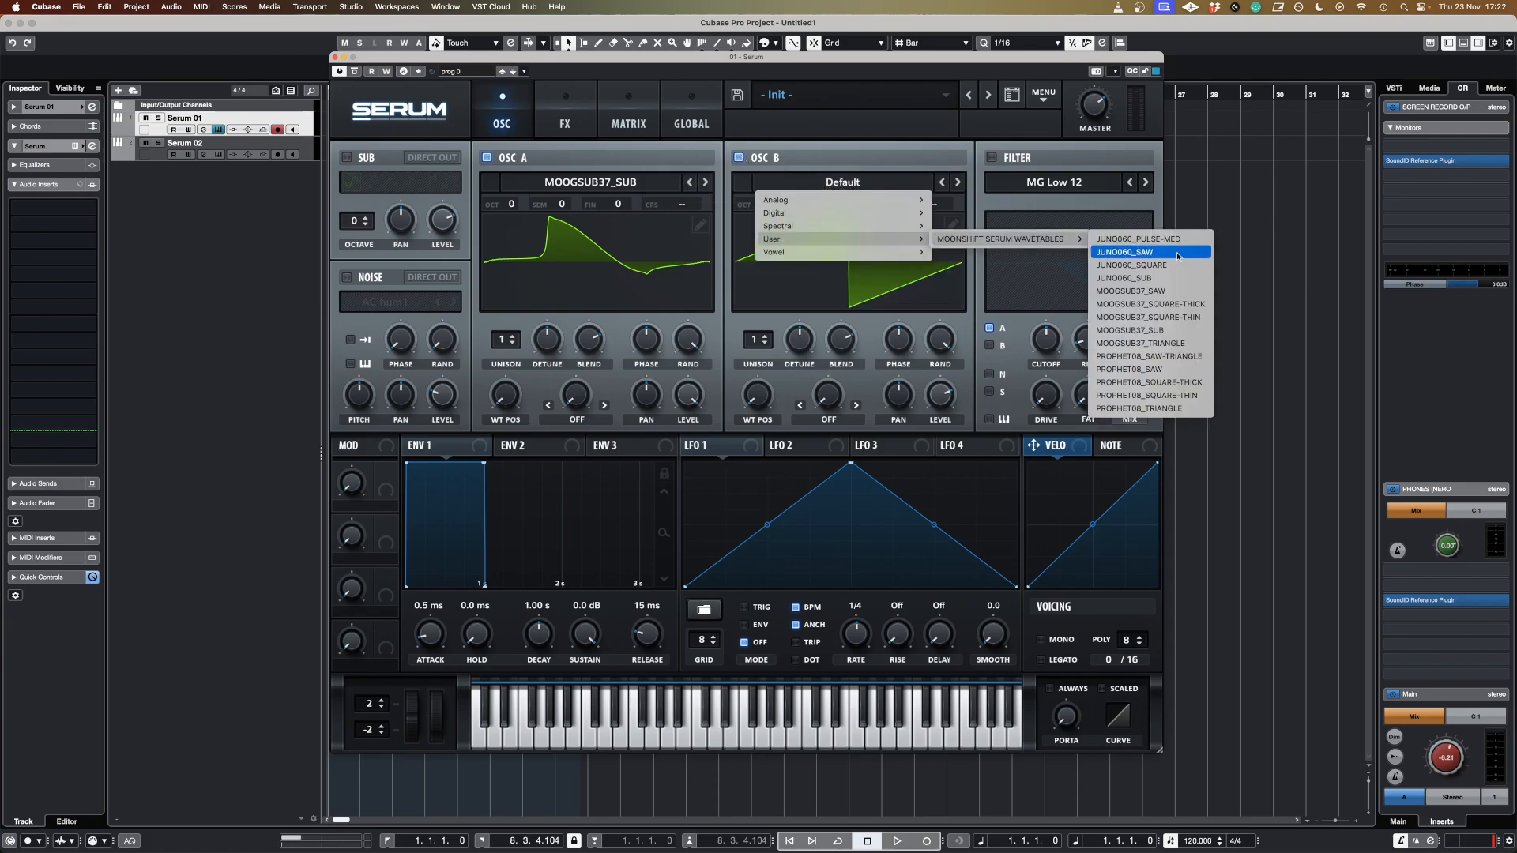
{"action": "left_click", "coordinate": [1188, 370]}
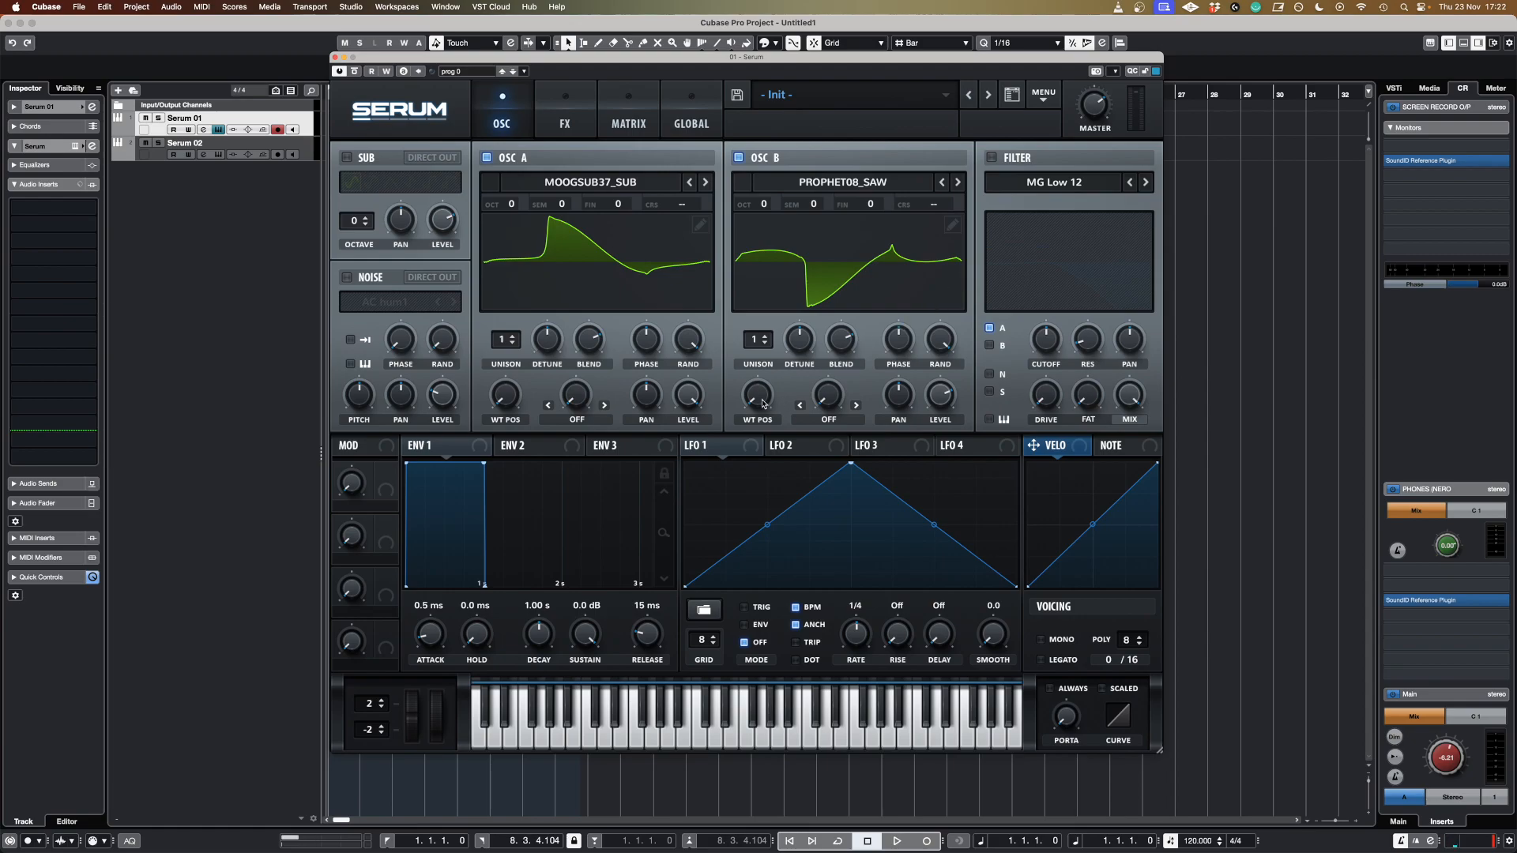
Shift oscillator B's wavetable position, set its unison to 2 voices, and lower its level slightly.
{"action": "mouse_move", "coordinate": [764, 405]}
{"action": "left_click_drag", "start_coordinate": [767, 382], "coordinate": [805, 372]}
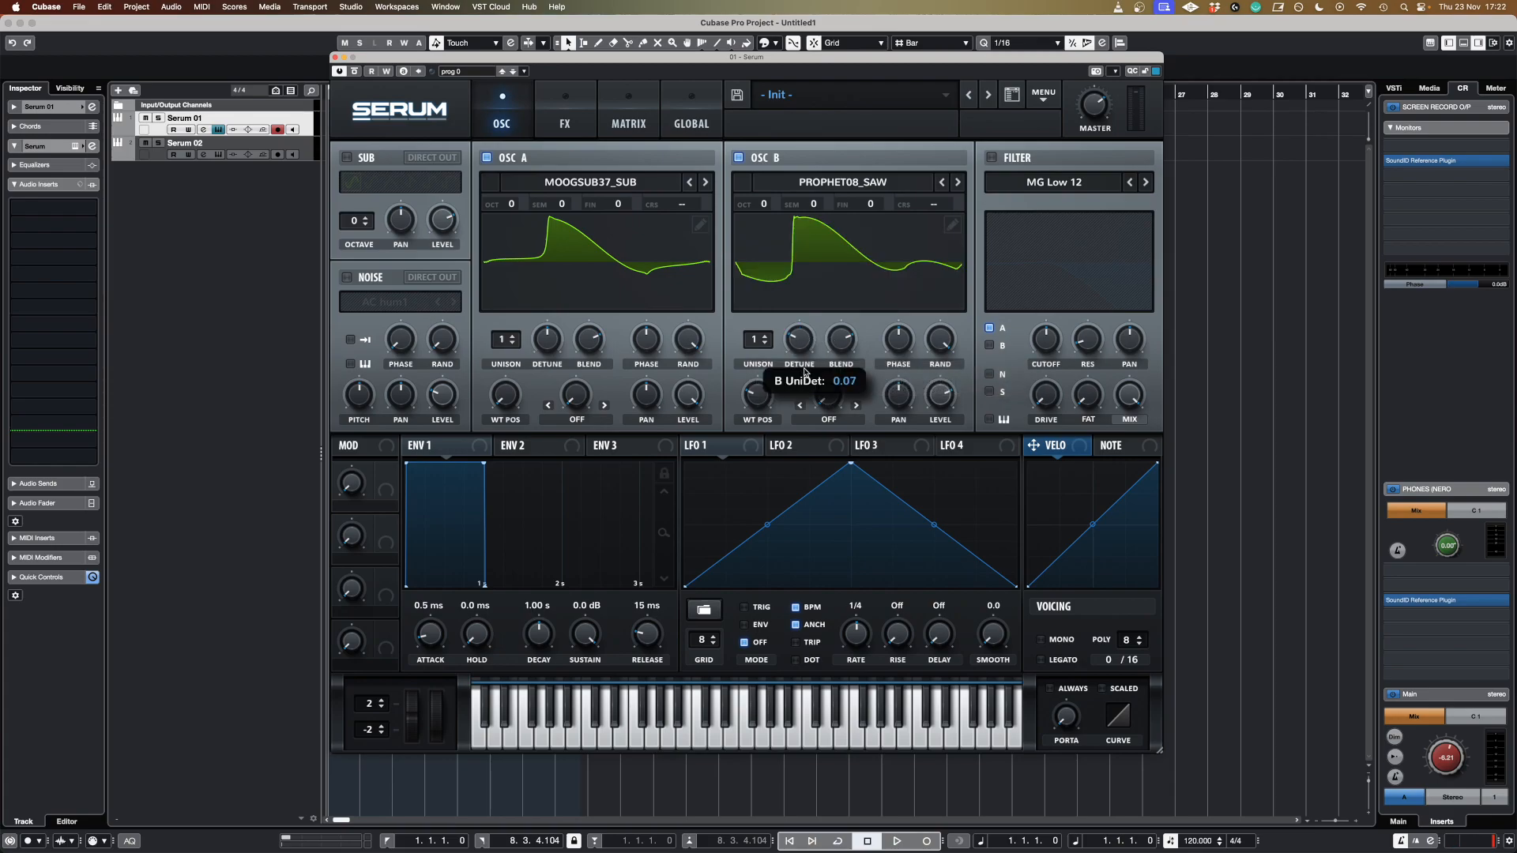
{"action": "left_click", "coordinate": [769, 340]}
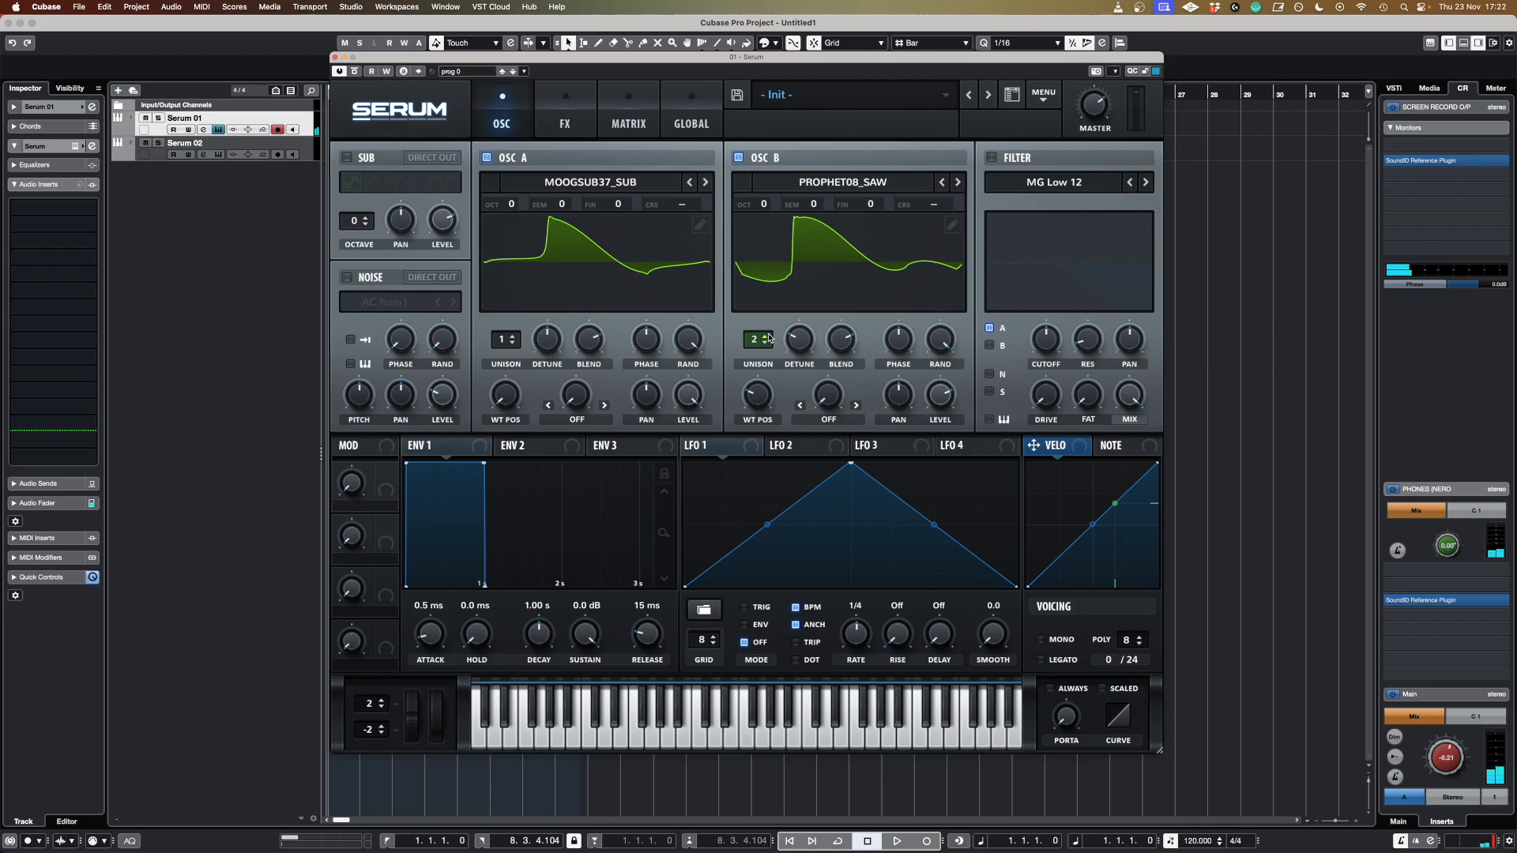
{"action": "left_click_drag", "start_coordinate": [941, 398], "coordinate": [940, 393]}
Transpose oscillator A down one octave to -1.
{"action": "left_click_drag", "start_coordinate": [512, 209], "coordinate": [662, 281]}
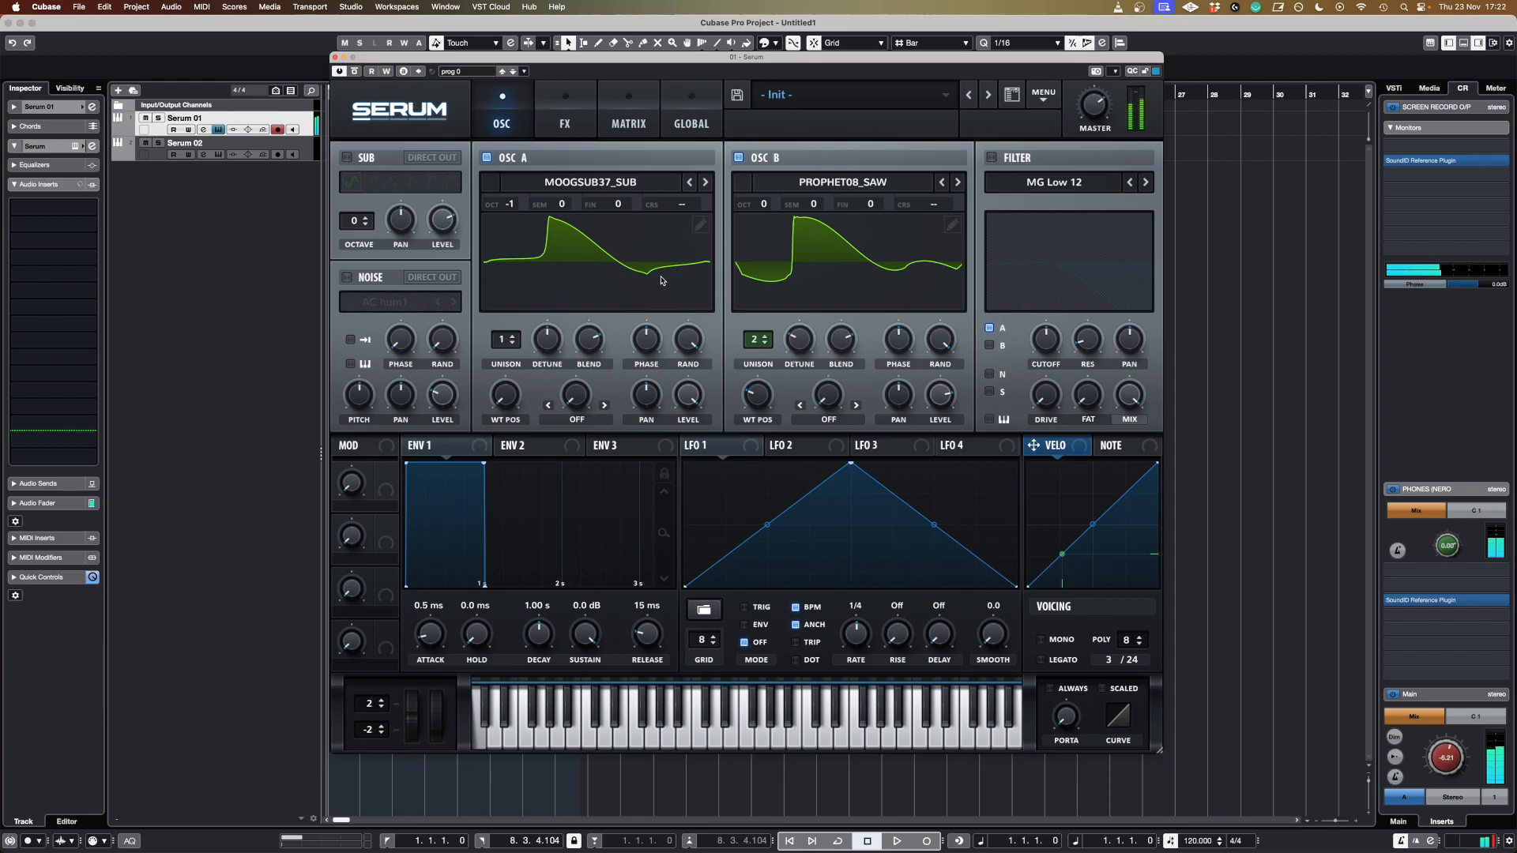
Enable the filter and set its type to MG Low 6.
{"action": "left_click", "coordinate": [991, 157]}
{"action": "left_click", "coordinate": [1053, 183]}
{"action": "mouse_move", "coordinate": [1051, 200]}
{"action": "left_click", "coordinate": [1166, 202]}
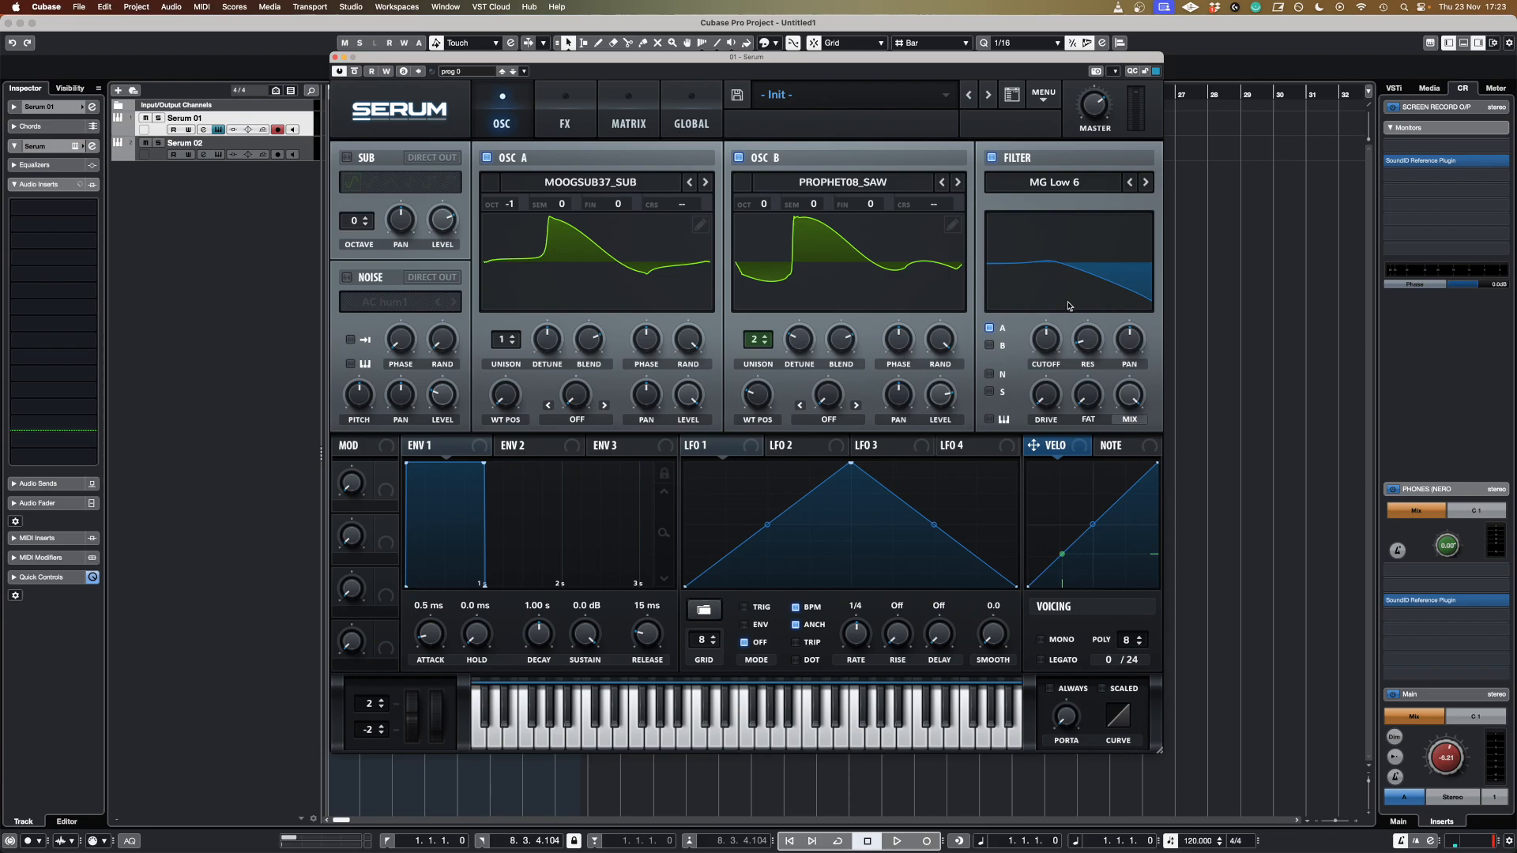
Lower the filter cutoff and raise the filter drive slightly.
{"action": "left_click_drag", "start_coordinate": [1048, 339], "coordinate": [1053, 391]}
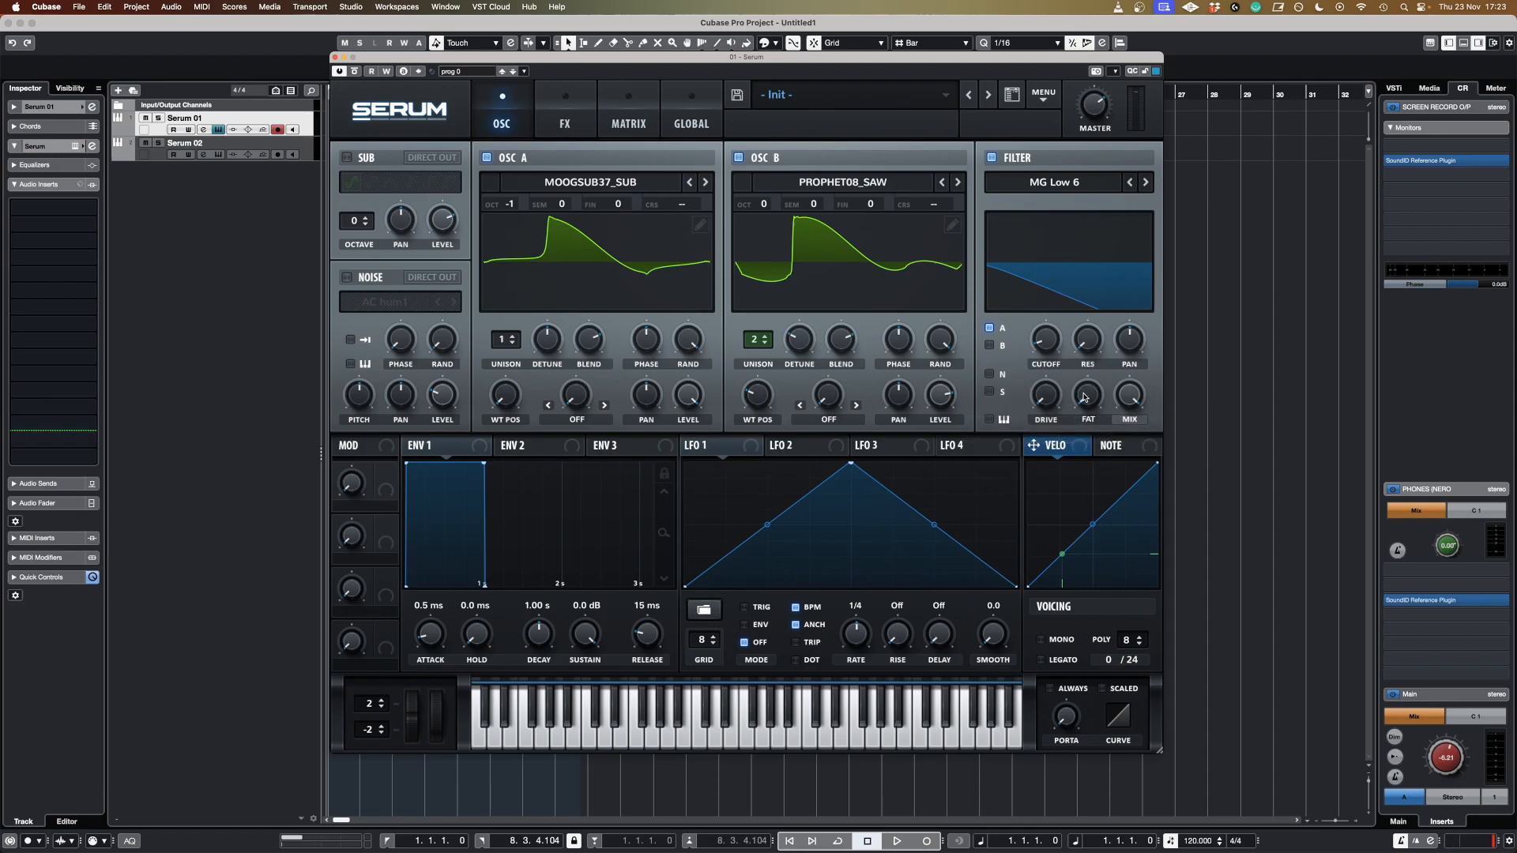
{"action": "left_click_drag", "start_coordinate": [1054, 399], "coordinate": [1056, 386]}
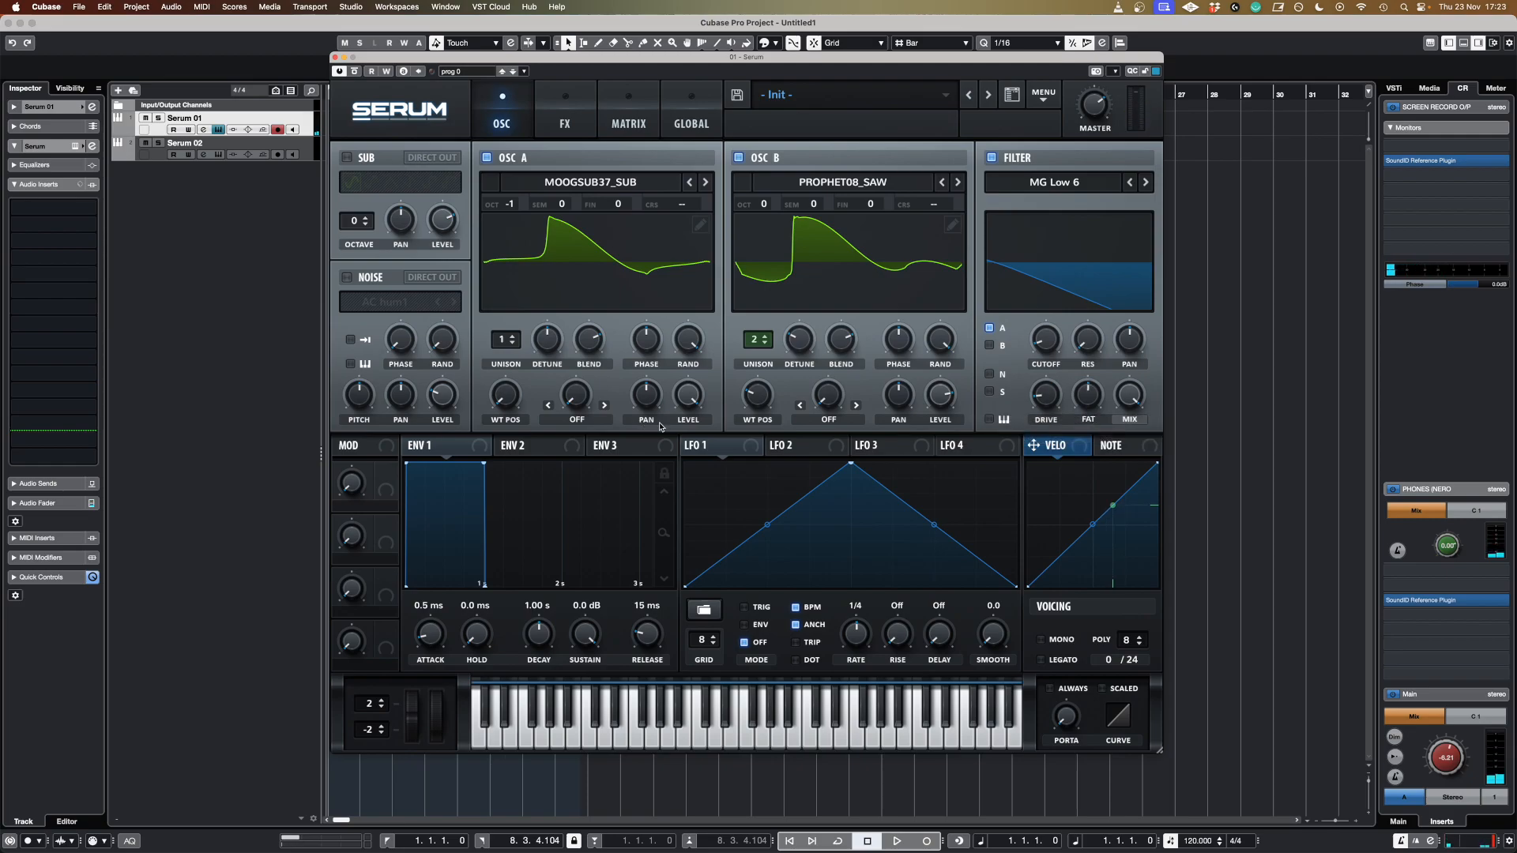
Shape envelope 1 with 0.0 ms attack, 1.50 s decay, -10.1 dB sustain and 1.54 s release.
{"action": "left_click_drag", "start_coordinate": [434, 640], "coordinate": [429, 728]}
{"action": "left_click_drag", "start_coordinate": [547, 637], "coordinate": [549, 631]}
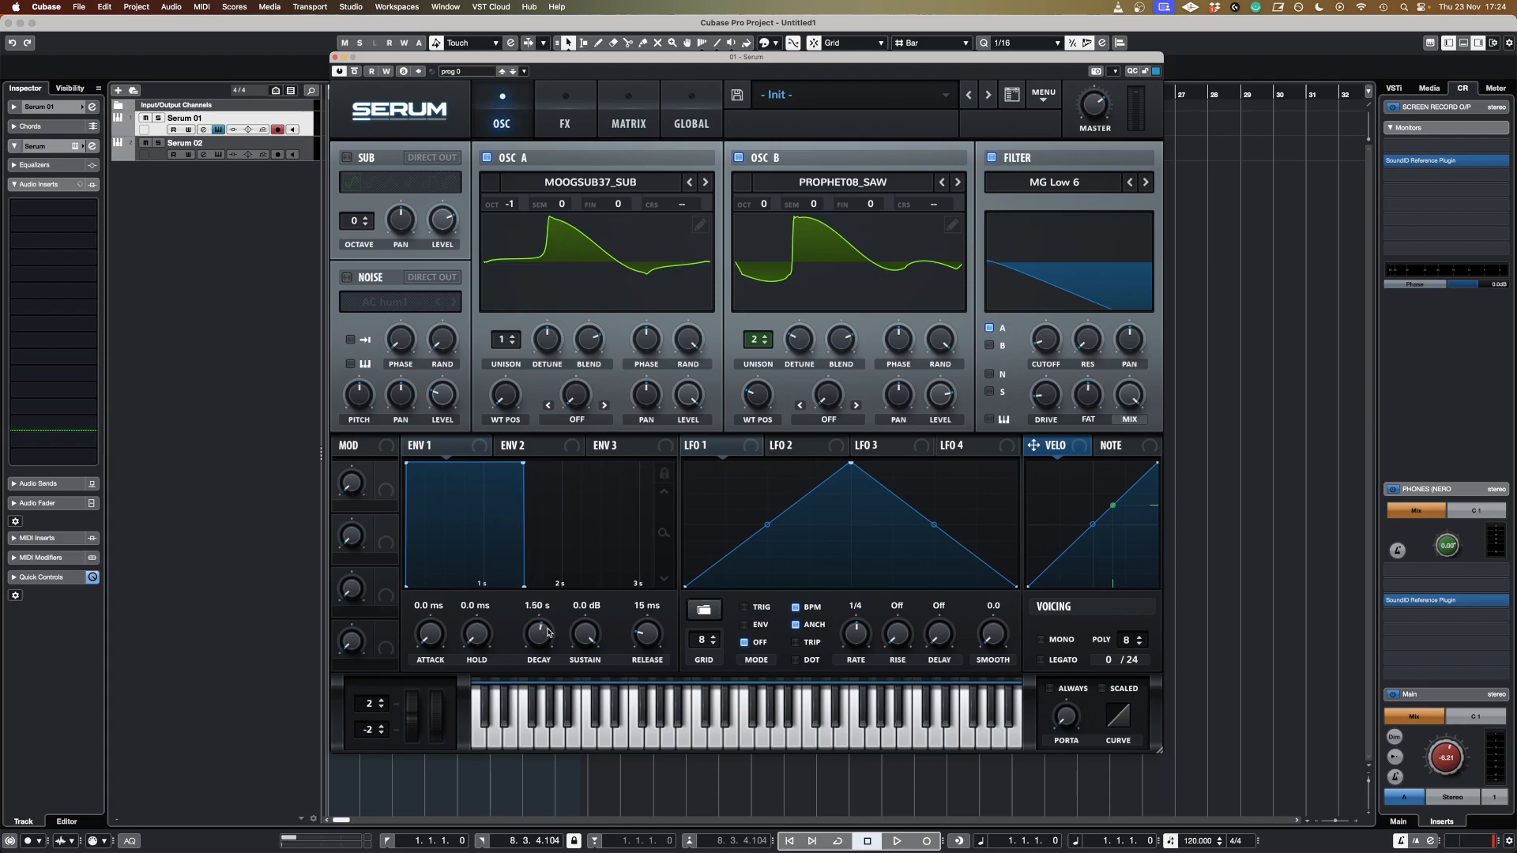
{"action": "left_click_drag", "start_coordinate": [582, 641], "coordinate": [581, 698]}
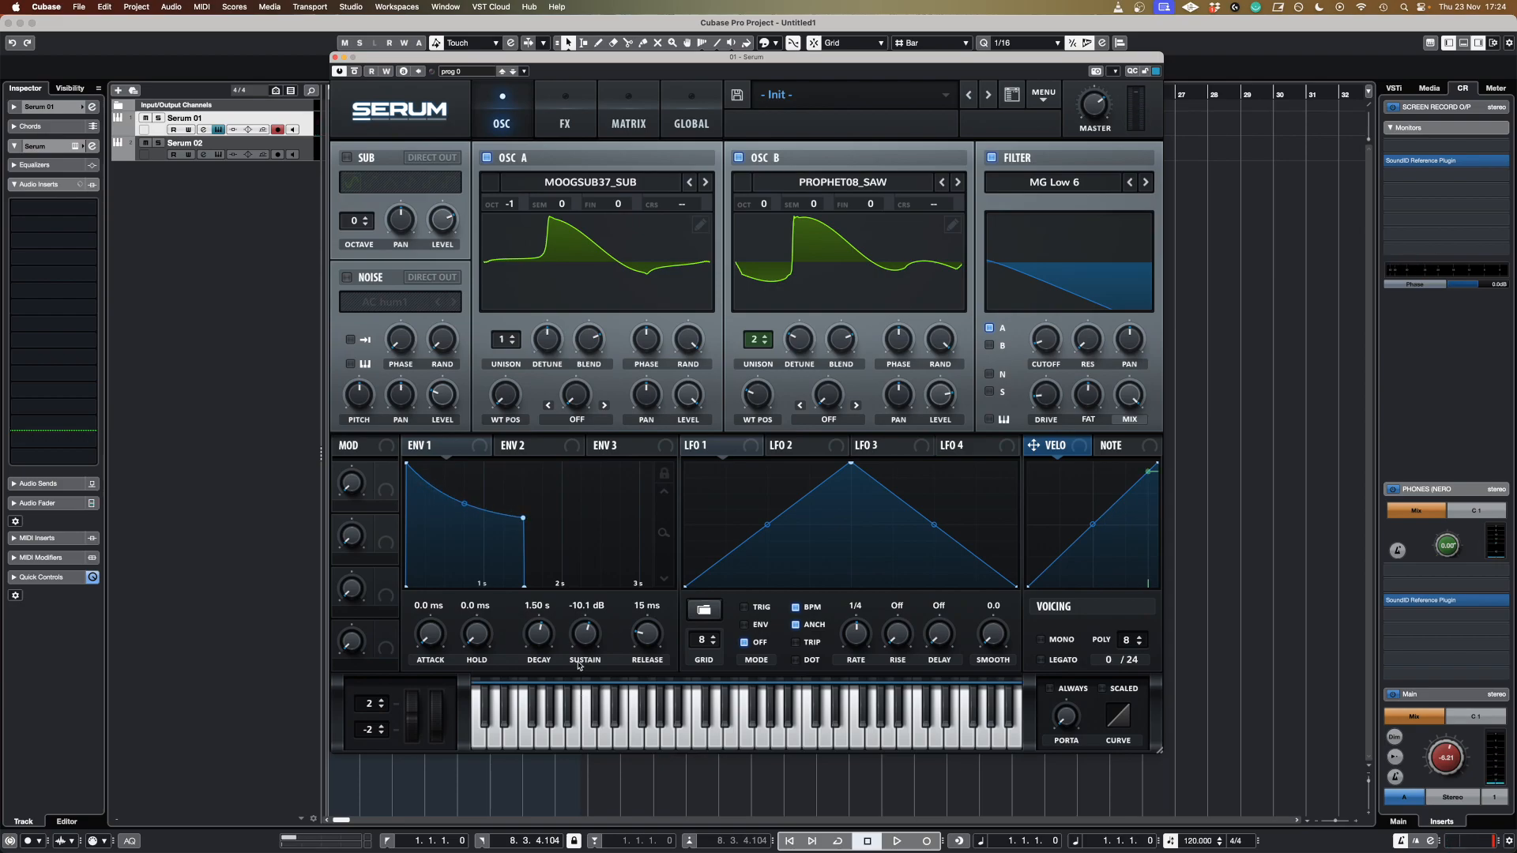
{"action": "left_click_drag", "start_coordinate": [643, 644], "coordinate": [655, 608]}
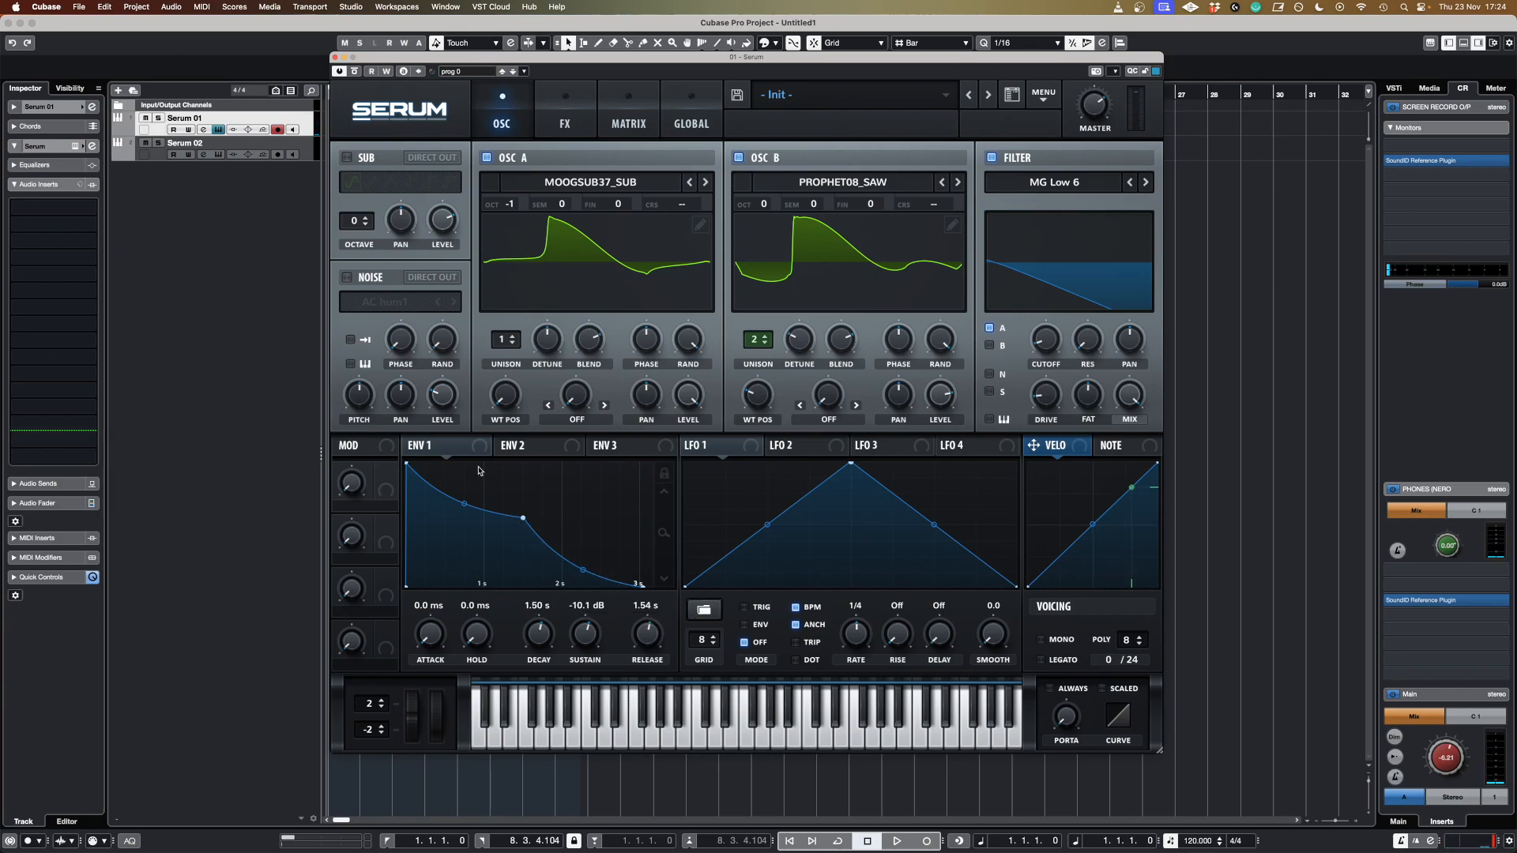
Shape envelope 2 with 0.0 ms attack, 1.49 s decay, 0.00% sustain and 599 ms release, and route it to the filter cutoff.
{"action": "left_click", "coordinate": [536, 452]}
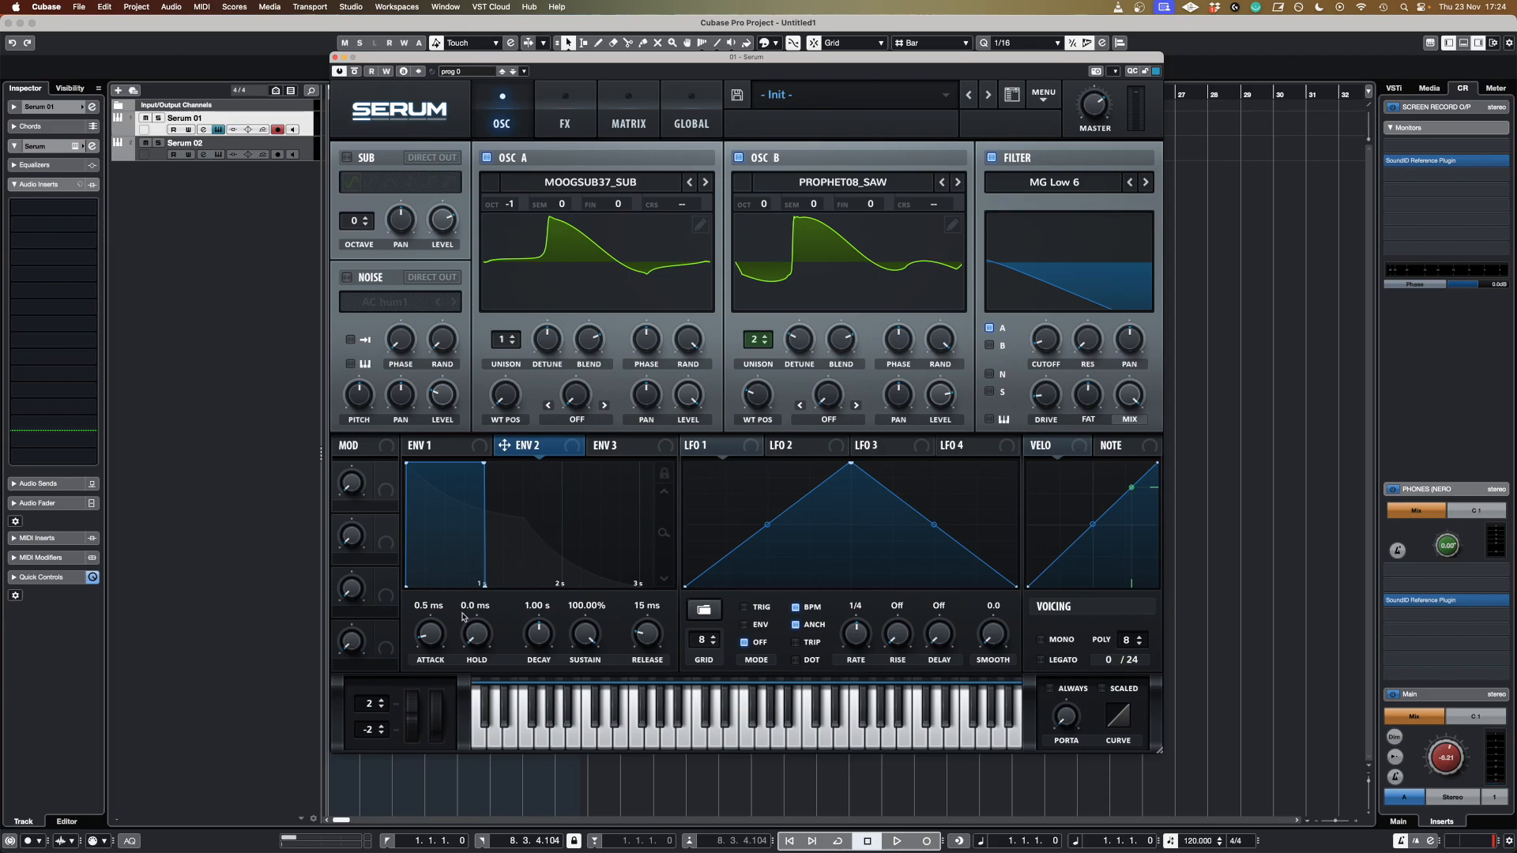
{"action": "left_click_drag", "start_coordinate": [431, 636], "coordinate": [427, 703]}
{"action": "left_click_drag", "start_coordinate": [476, 639], "coordinate": [481, 687]}
{"action": "scroll", "coordinate": [539, 640], "scroll_direction": "up", "scroll_amount": 5}
{"action": "scroll", "coordinate": [540, 640], "scroll_direction": "down", "scroll_amount": 1}
{"action": "scroll", "coordinate": [586, 642], "scroll_direction": "down", "scroll_amount": 1}
{"action": "left_click_drag", "start_coordinate": [587, 641], "coordinate": [582, 814]}
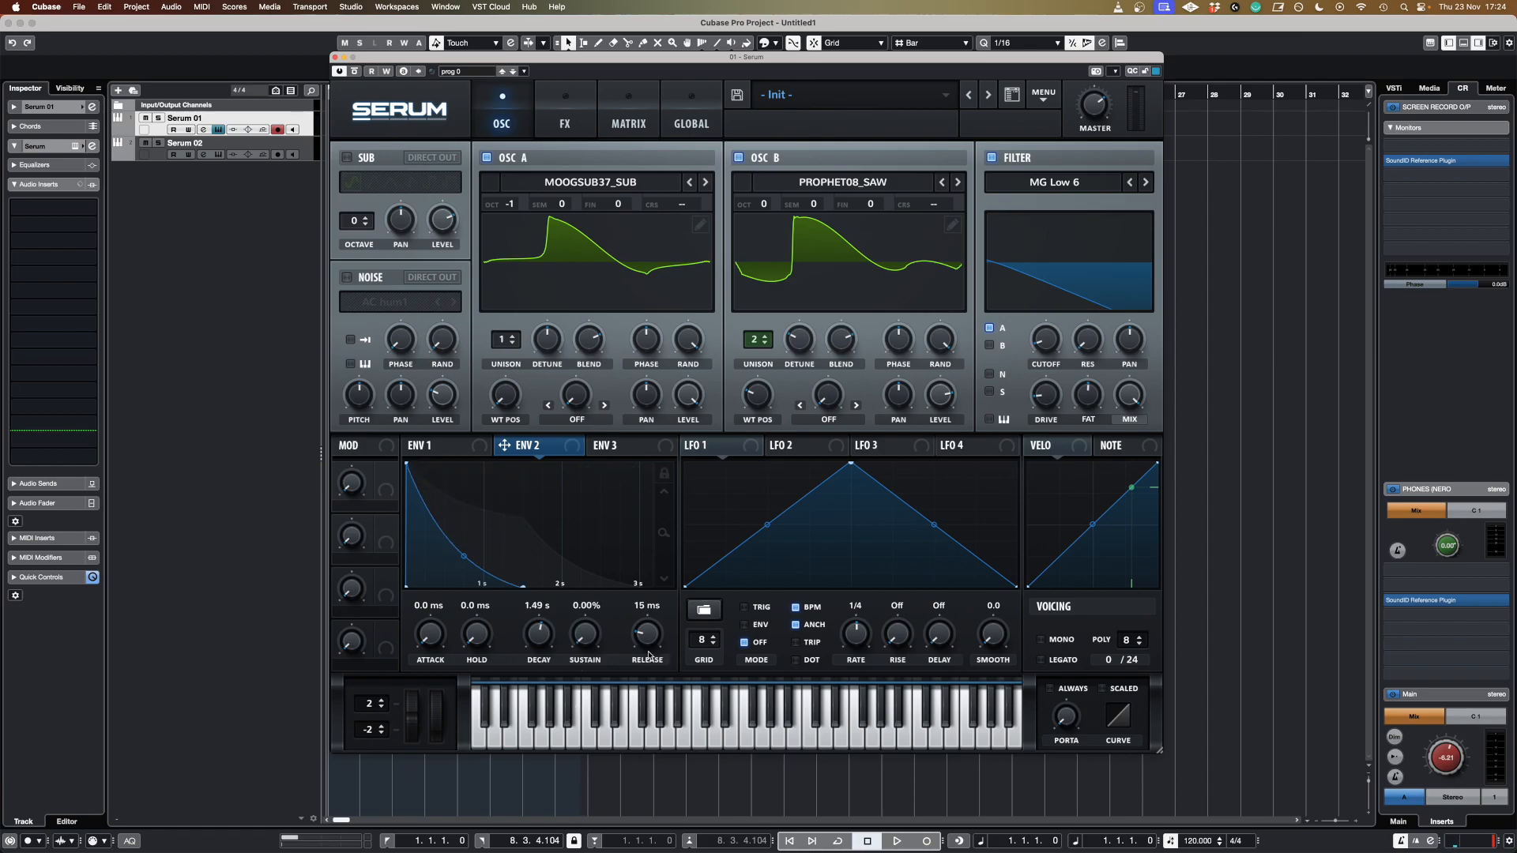
{"action": "left_click_drag", "start_coordinate": [648, 652], "coordinate": [649, 620]}
{"action": "left_click_drag", "start_coordinate": [649, 619], "coordinate": [649, 619]}
{"action": "left_click_drag", "start_coordinate": [525, 452], "coordinate": [1040, 367]}
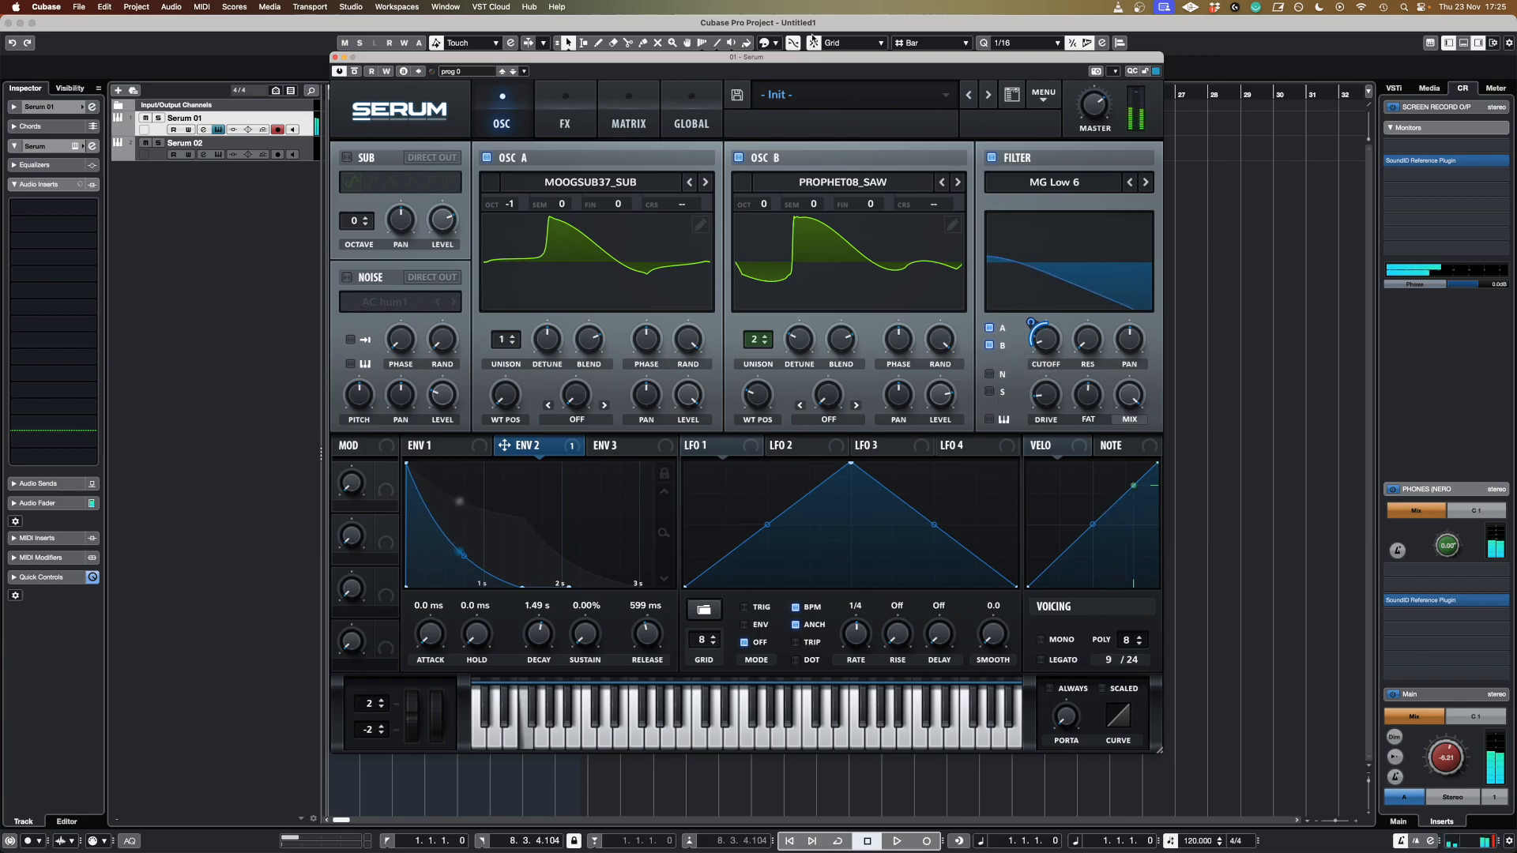
Add a Compressor effect on the effects page and raise its gain slightly.
{"action": "left_click", "coordinate": [565, 114]}
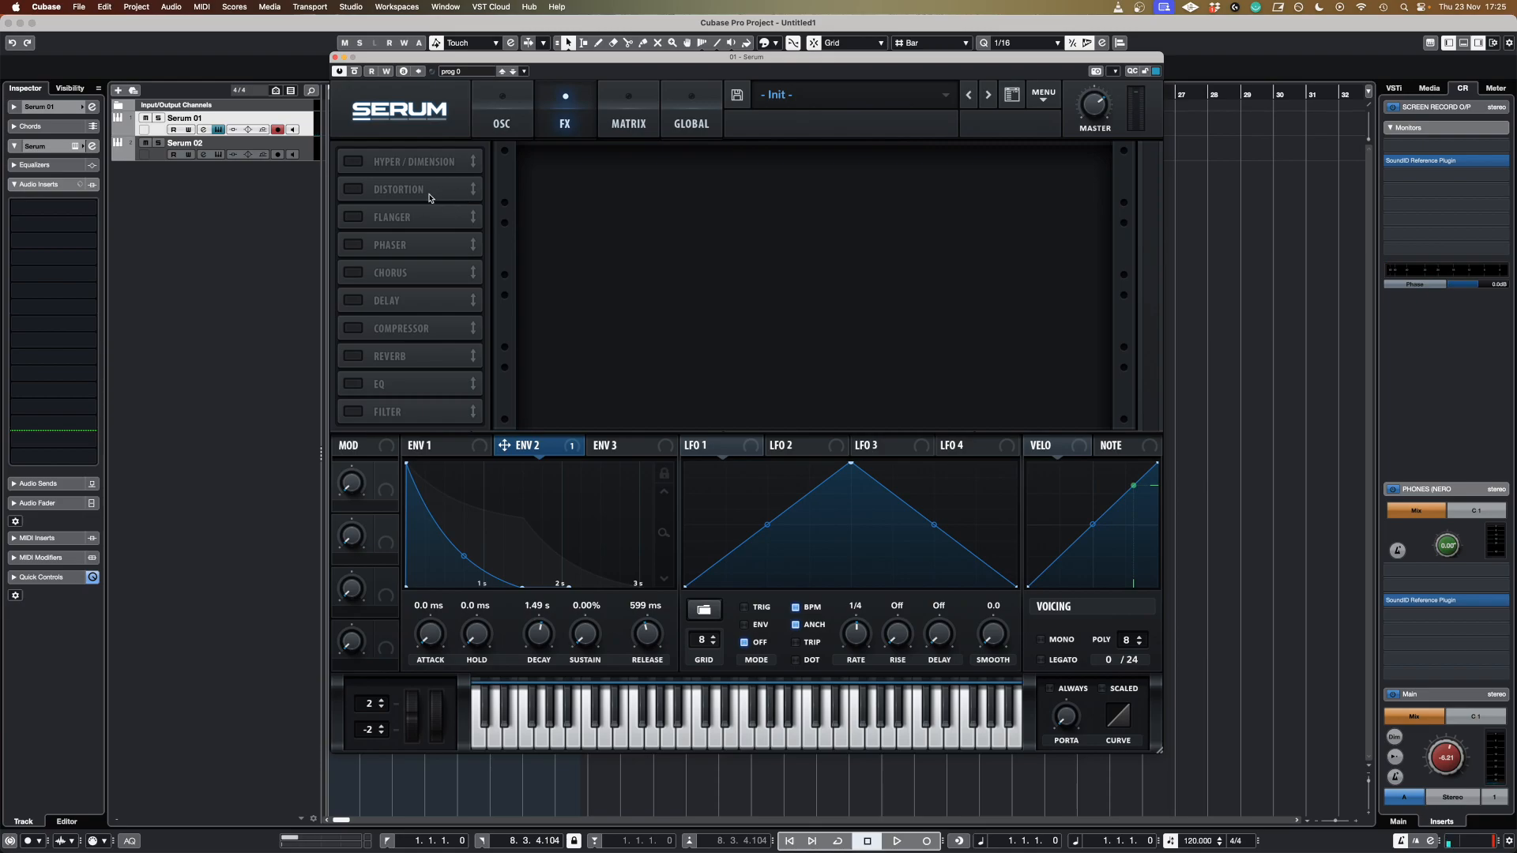
{"action": "left_click", "coordinate": [354, 328]}
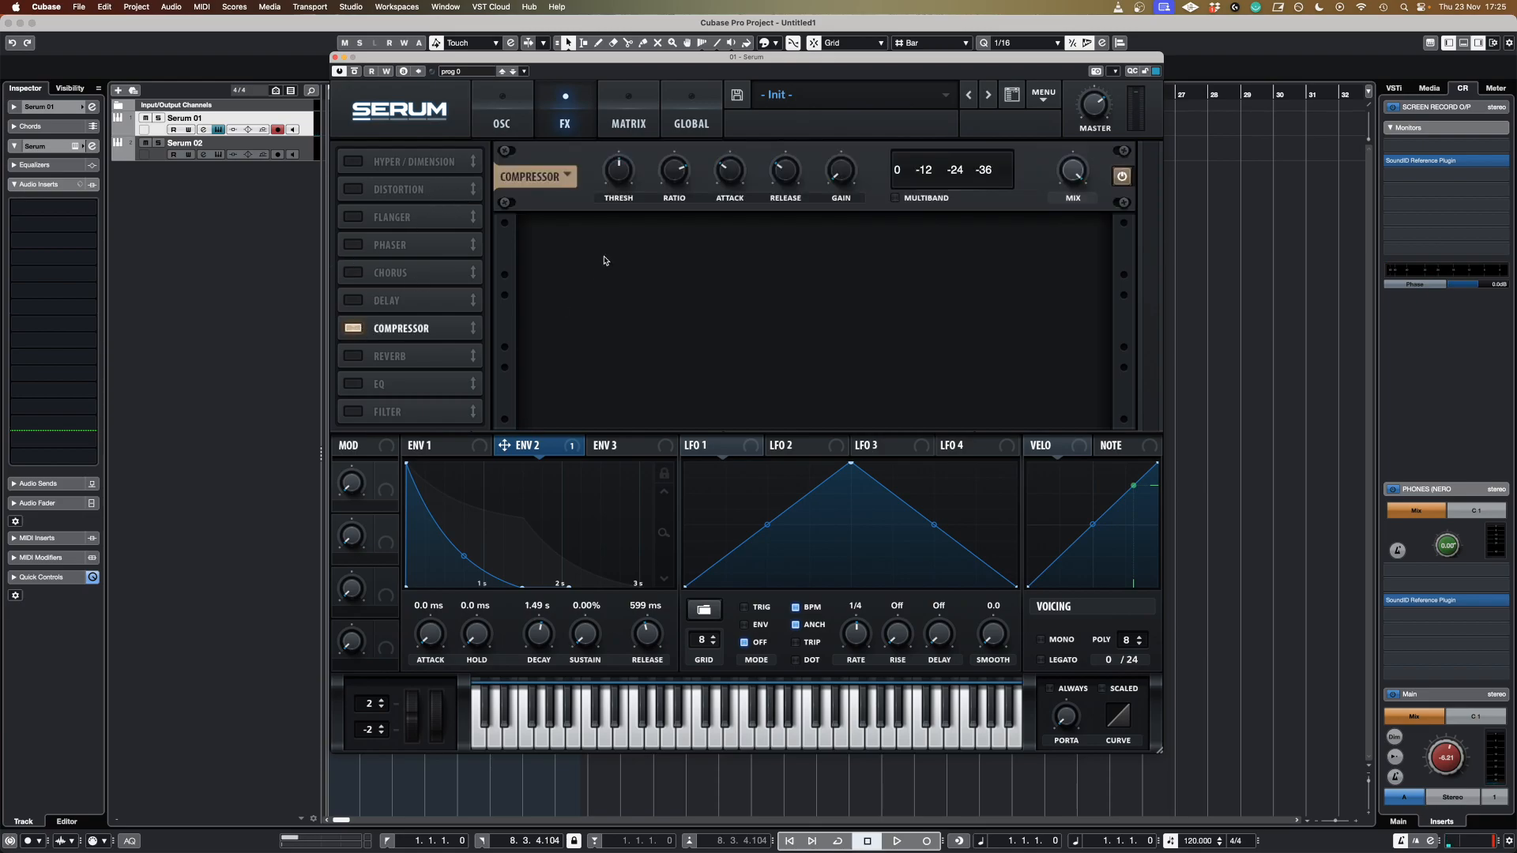
{"action": "left_click", "coordinate": [626, 177]}
{"action": "left_click_drag", "start_coordinate": [836, 179], "coordinate": [836, 173]}
Add a Chorus effect and move it below the compressor in the effects chain.
{"action": "left_click", "coordinate": [375, 275]}
{"action": "left_click_drag", "start_coordinate": [473, 273], "coordinate": [469, 352]}
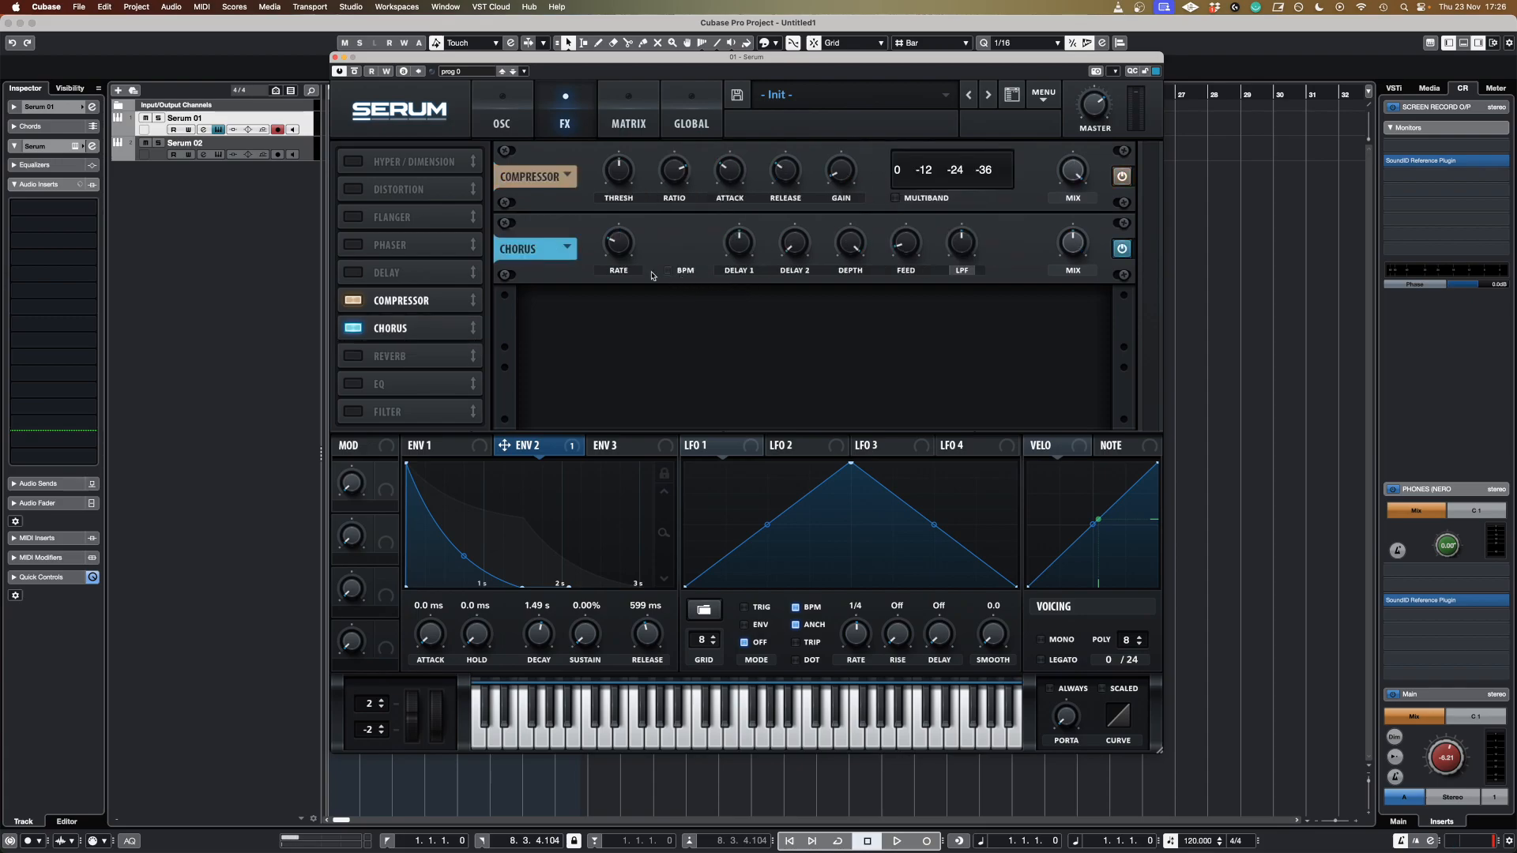
Tweak the chorus's first delay and lower its mix, switching the chorus off and back on to compare.
{"action": "mouse_move", "coordinate": [618, 248]}
{"action": "mouse_move", "coordinate": [740, 260]}
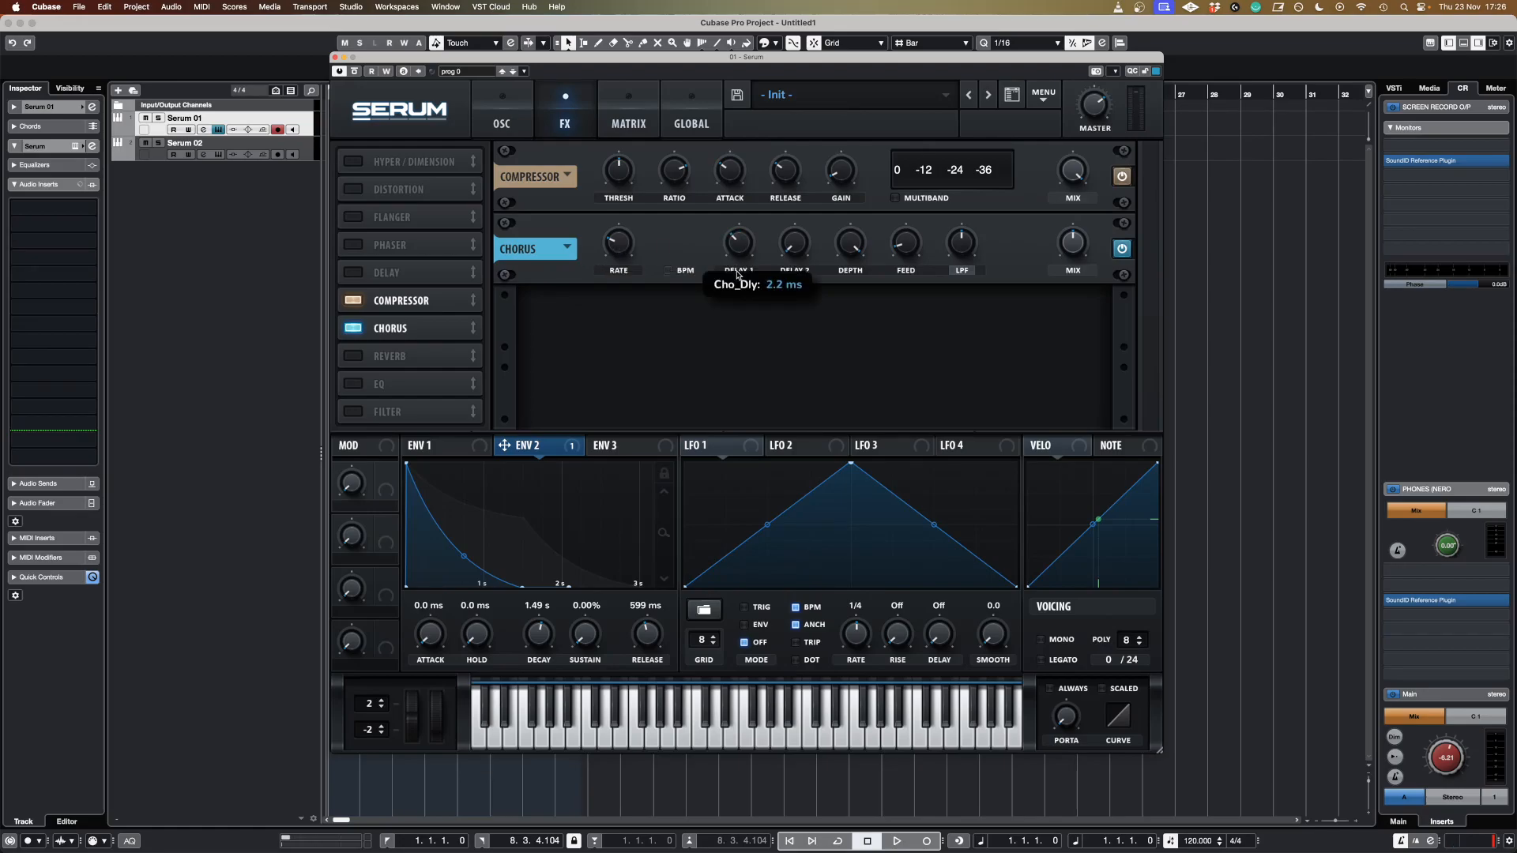
{"action": "left_click_drag", "start_coordinate": [737, 276], "coordinate": [736, 279]}
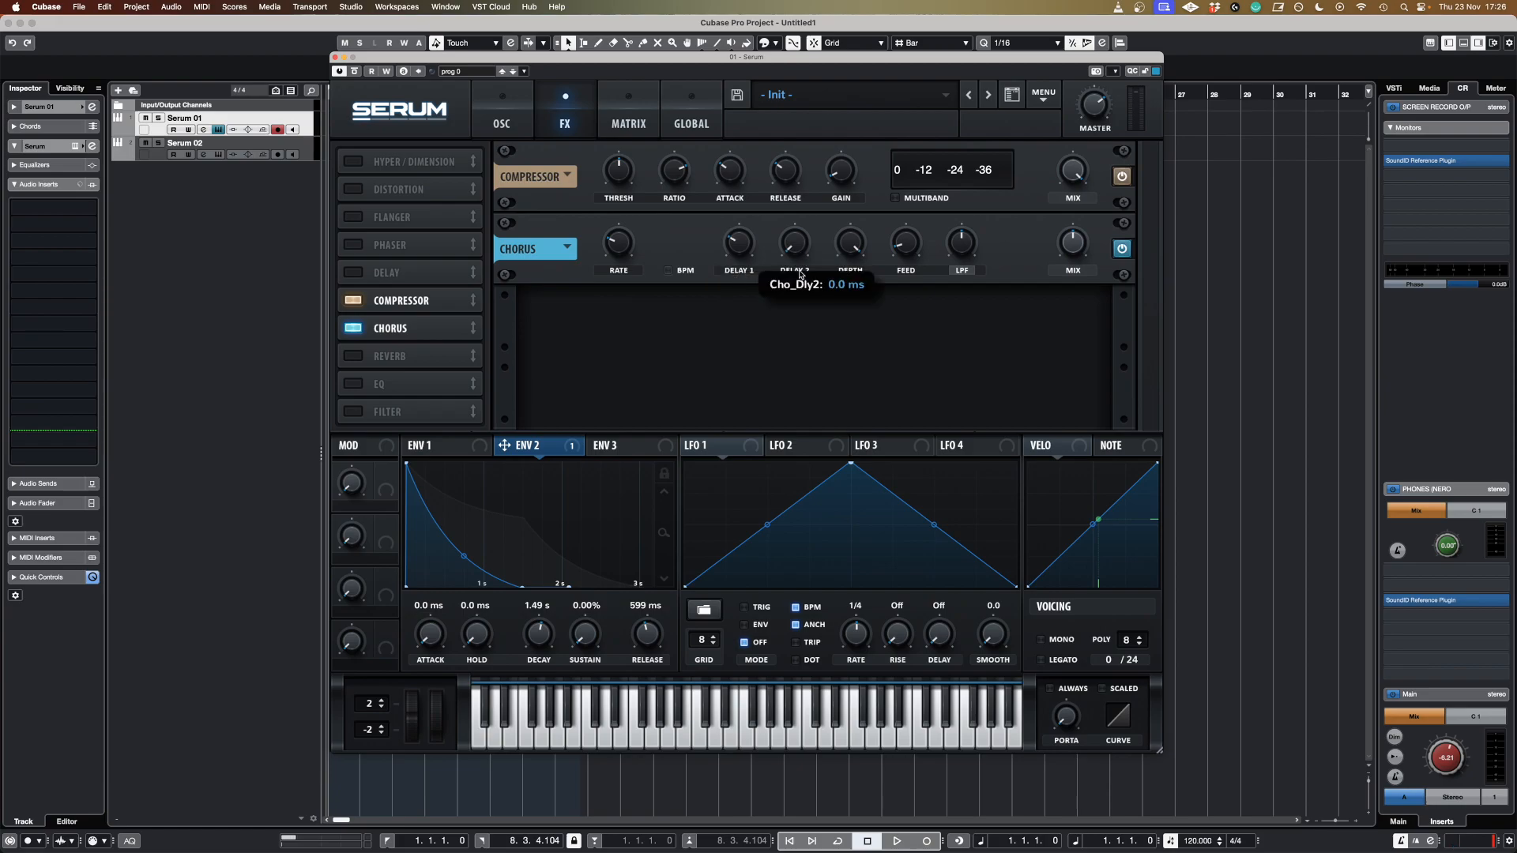
{"action": "mouse_move", "coordinate": [853, 249]}
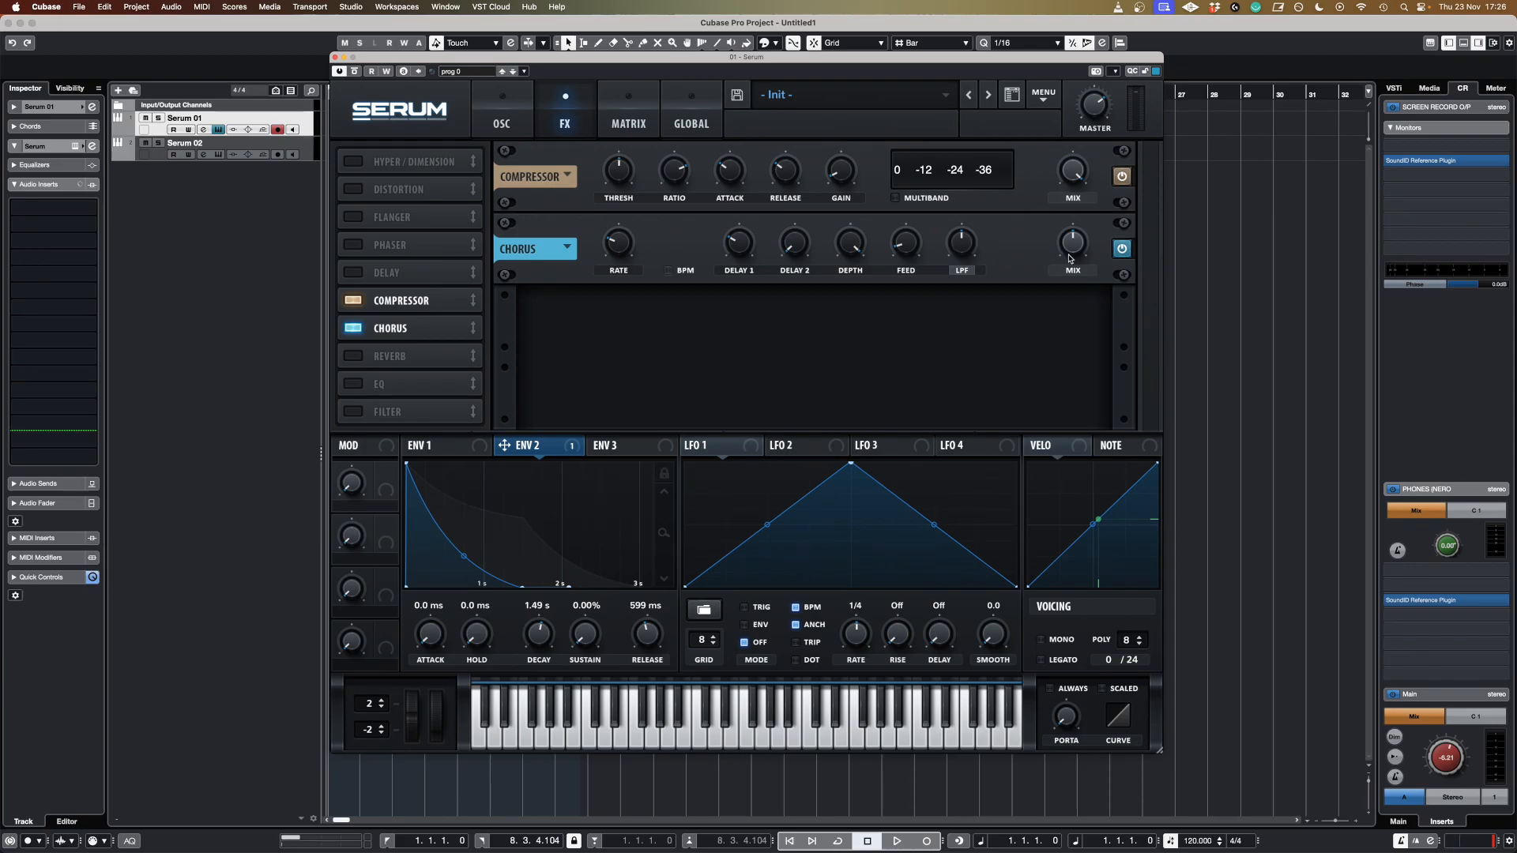
{"action": "left_click_drag", "start_coordinate": [1072, 251], "coordinate": [1067, 273]}
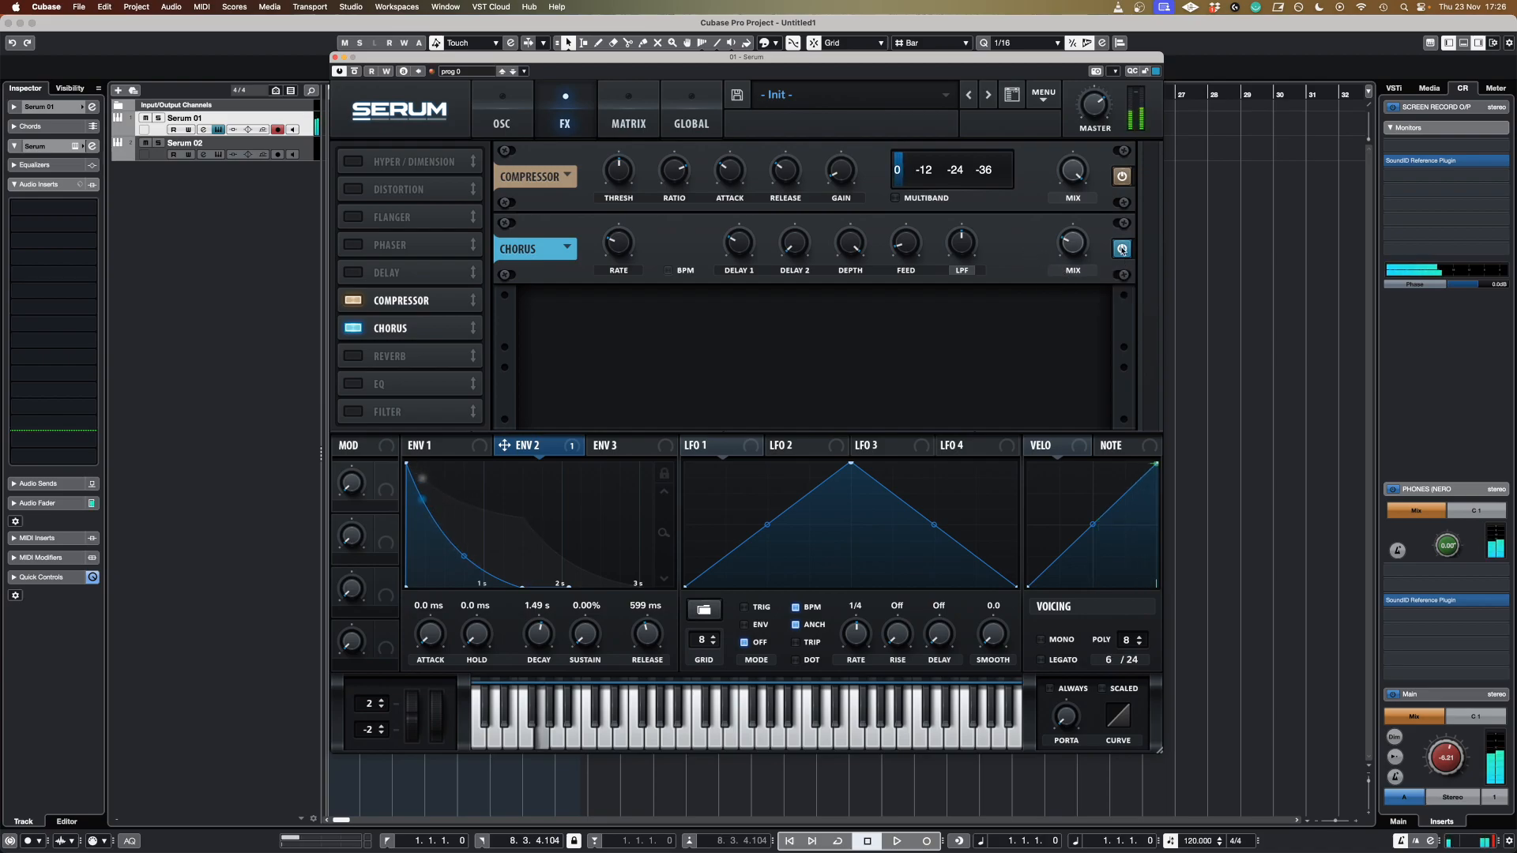
{"action": "left_click", "coordinate": [1122, 250]}
{"action": "left_click", "coordinate": [1122, 250]}
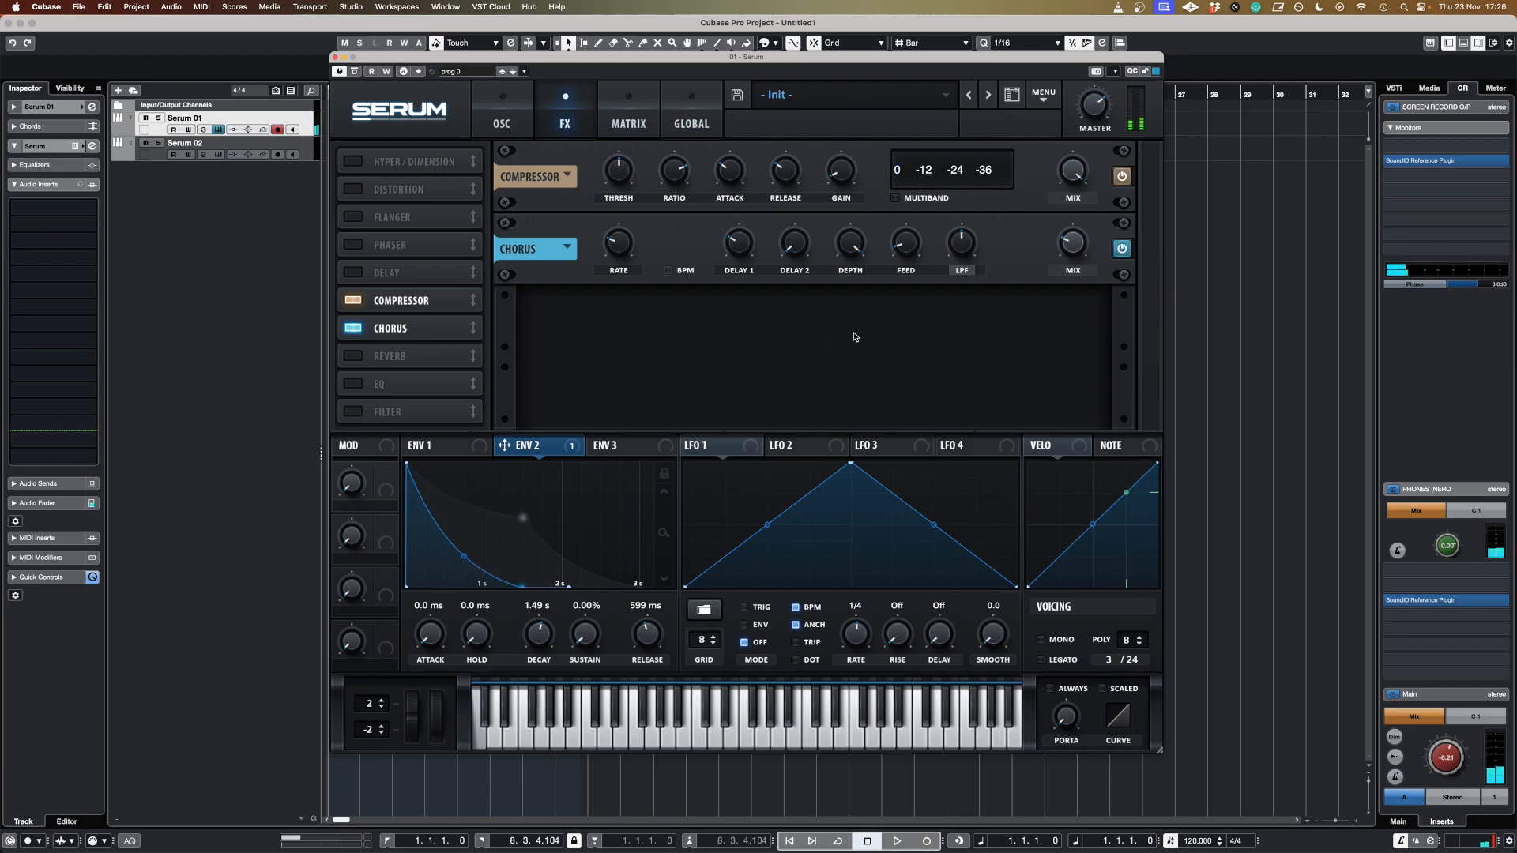
Add a Reverb effect and reduce its size and decay.
{"action": "left_click", "coordinate": [353, 356]}
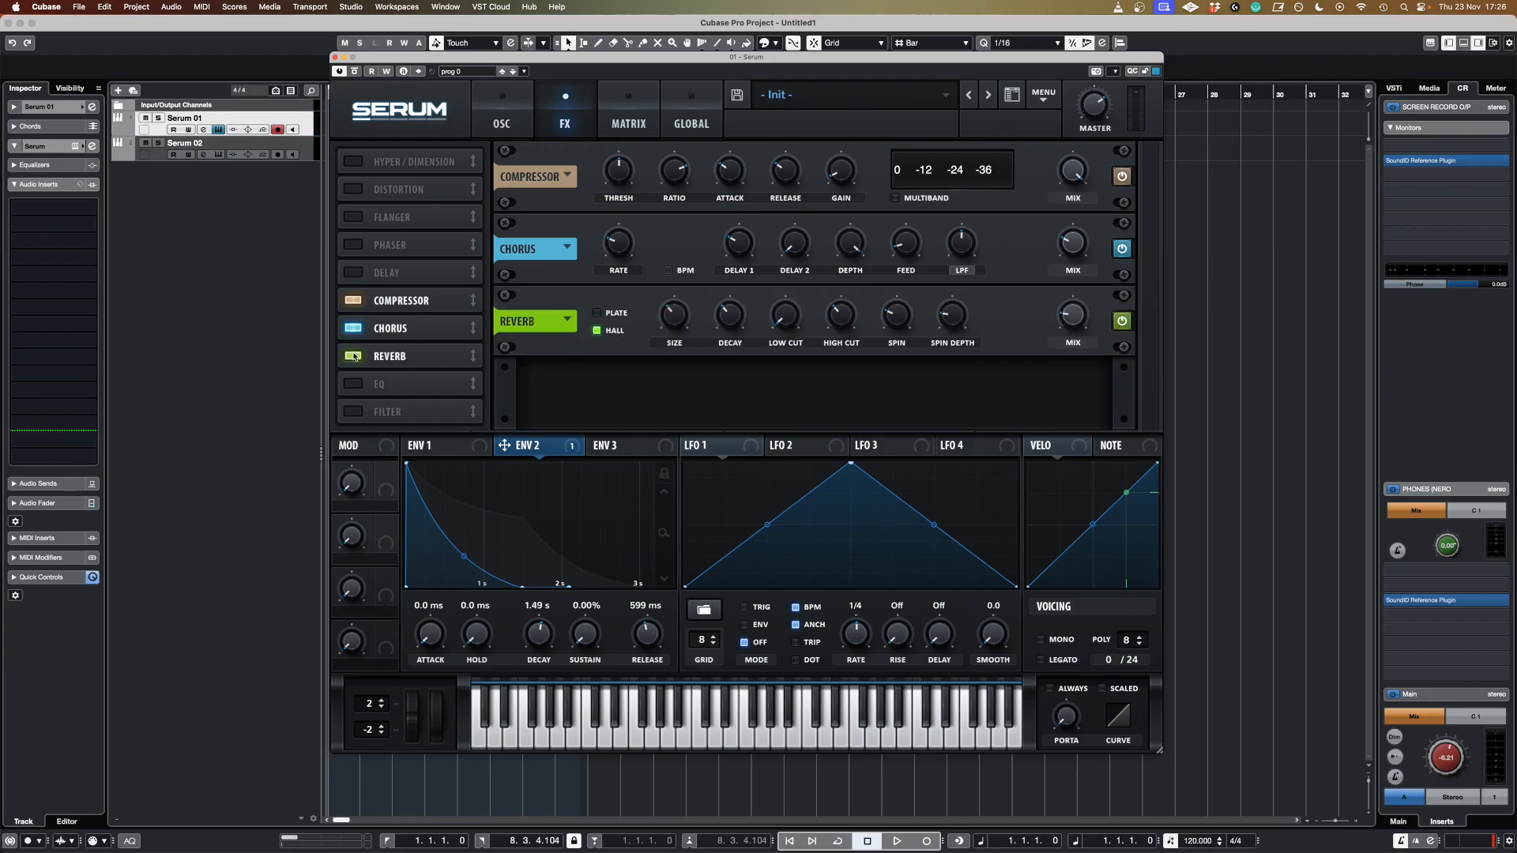
{"action": "left_click_drag", "start_coordinate": [676, 323], "coordinate": [718, 351]}
{"action": "left_click", "coordinate": [737, 322]}
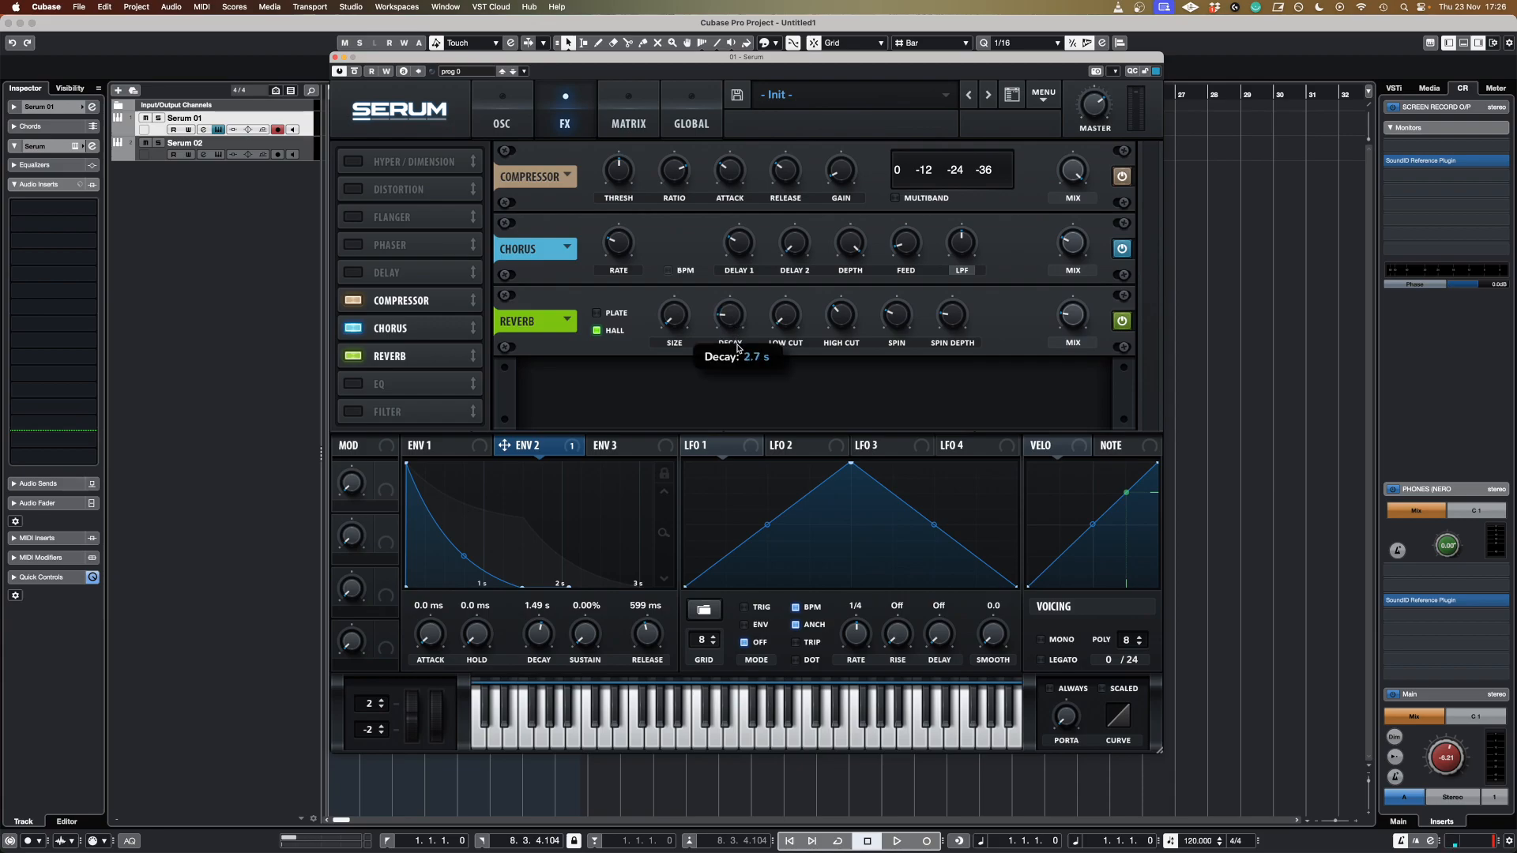
{"action": "left_click_drag", "start_coordinate": [739, 357], "coordinate": [742, 375]}
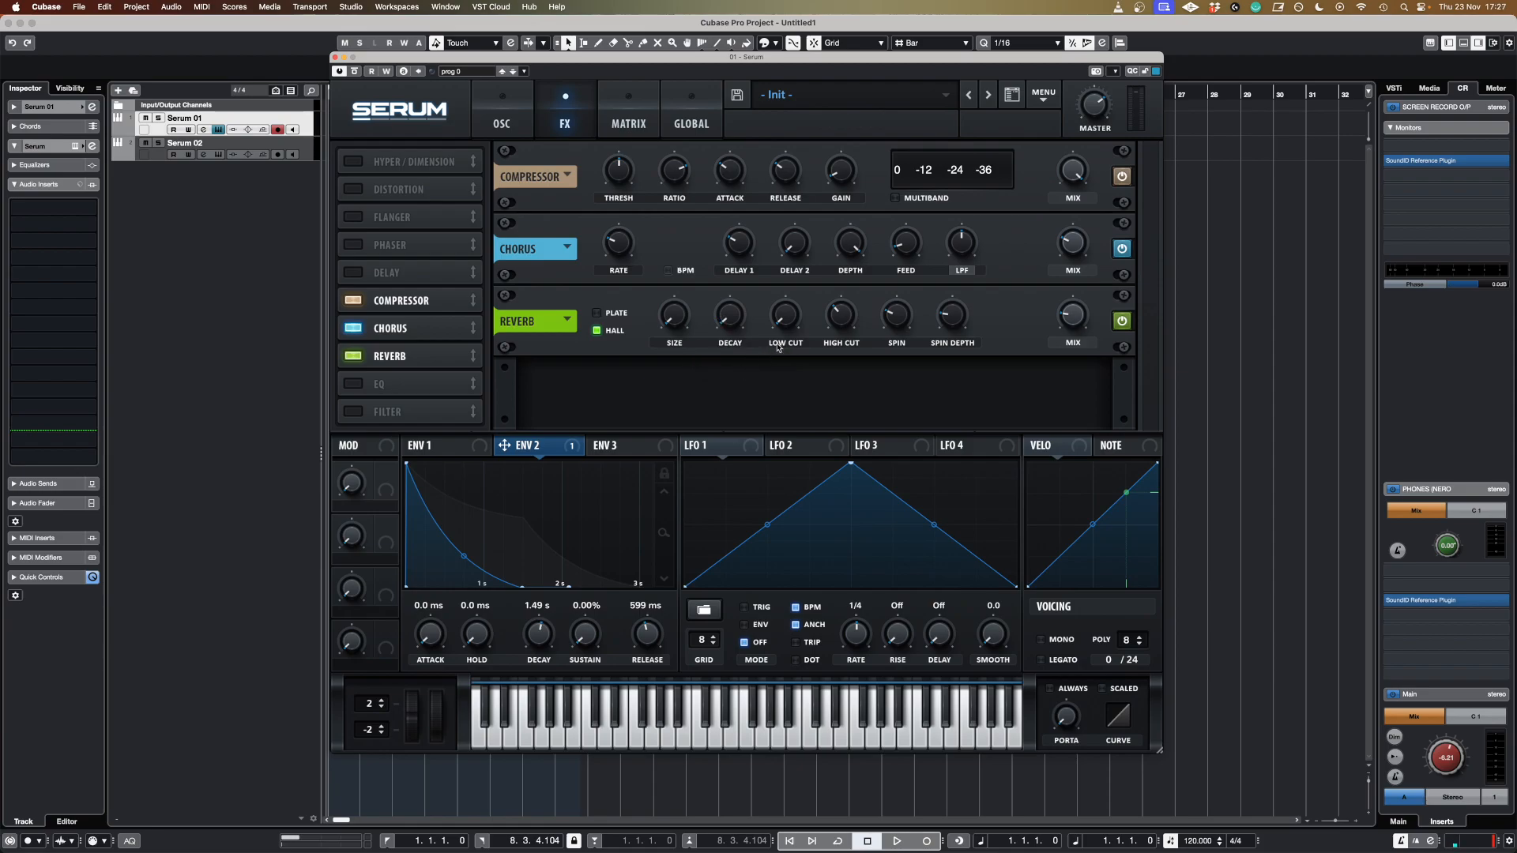
Raise the reverb's low cut, high cut and spin, and lower its mix slightly.
{"action": "mouse_move", "coordinate": [786, 328]}
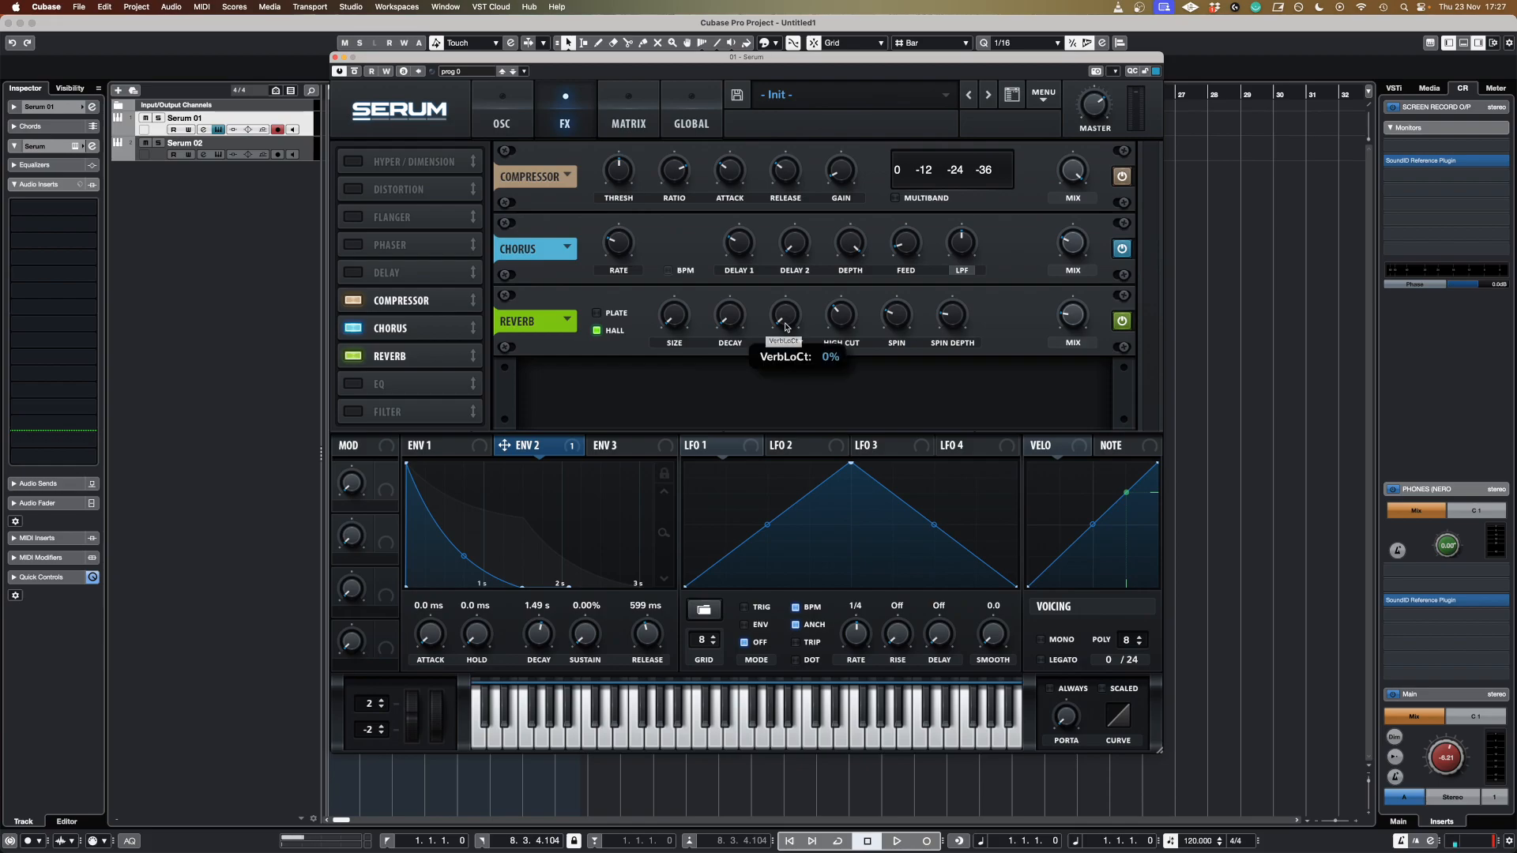
{"action": "left_click_drag", "start_coordinate": [786, 325], "coordinate": [791, 288]}
{"action": "mouse_move", "coordinate": [842, 322]}
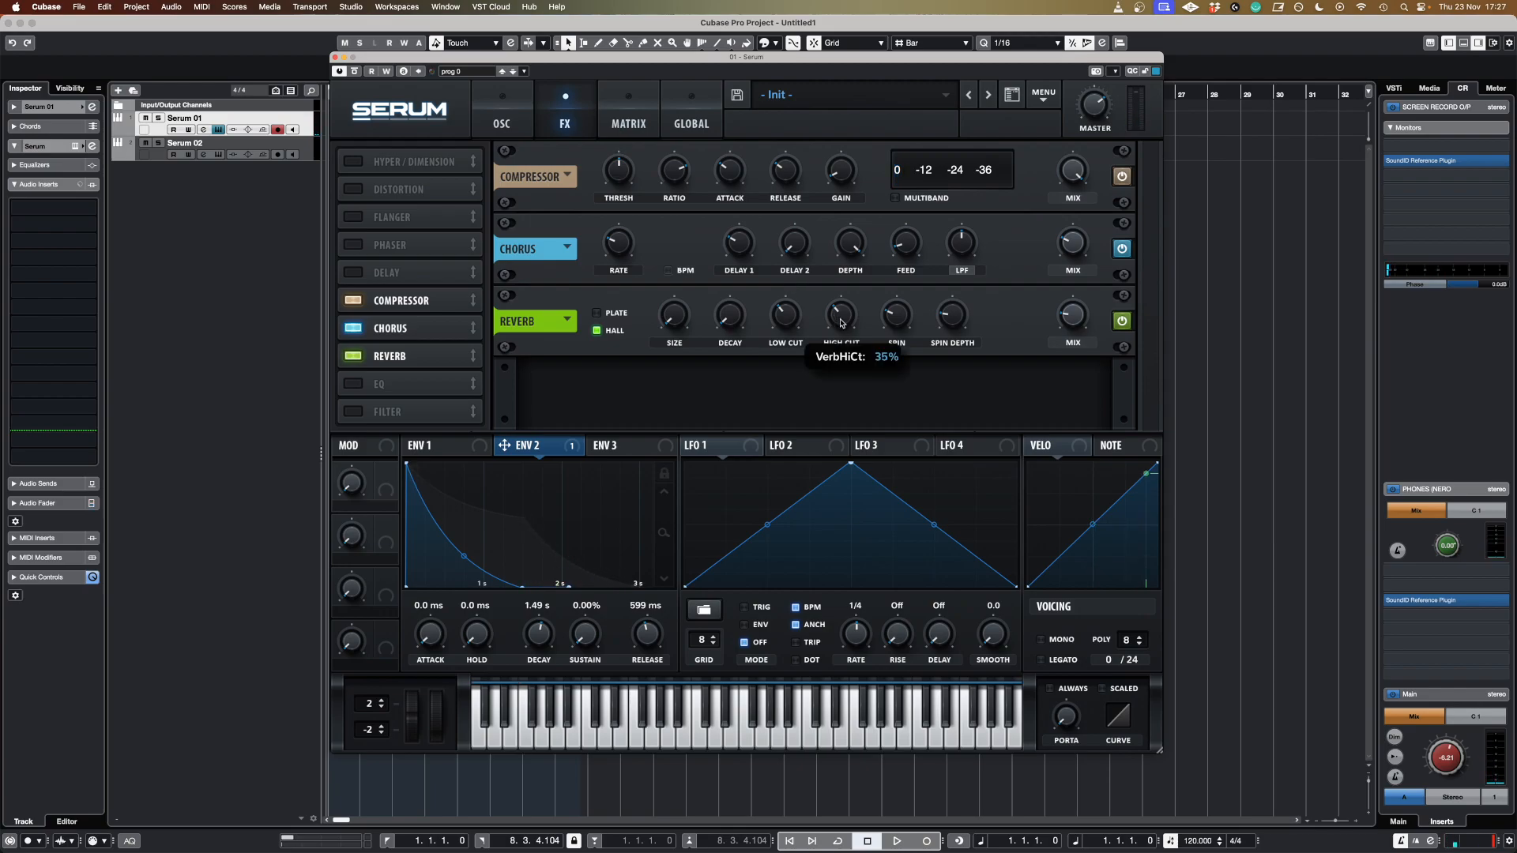
{"action": "left_click_drag", "start_coordinate": [842, 322], "coordinate": [841, 306]}
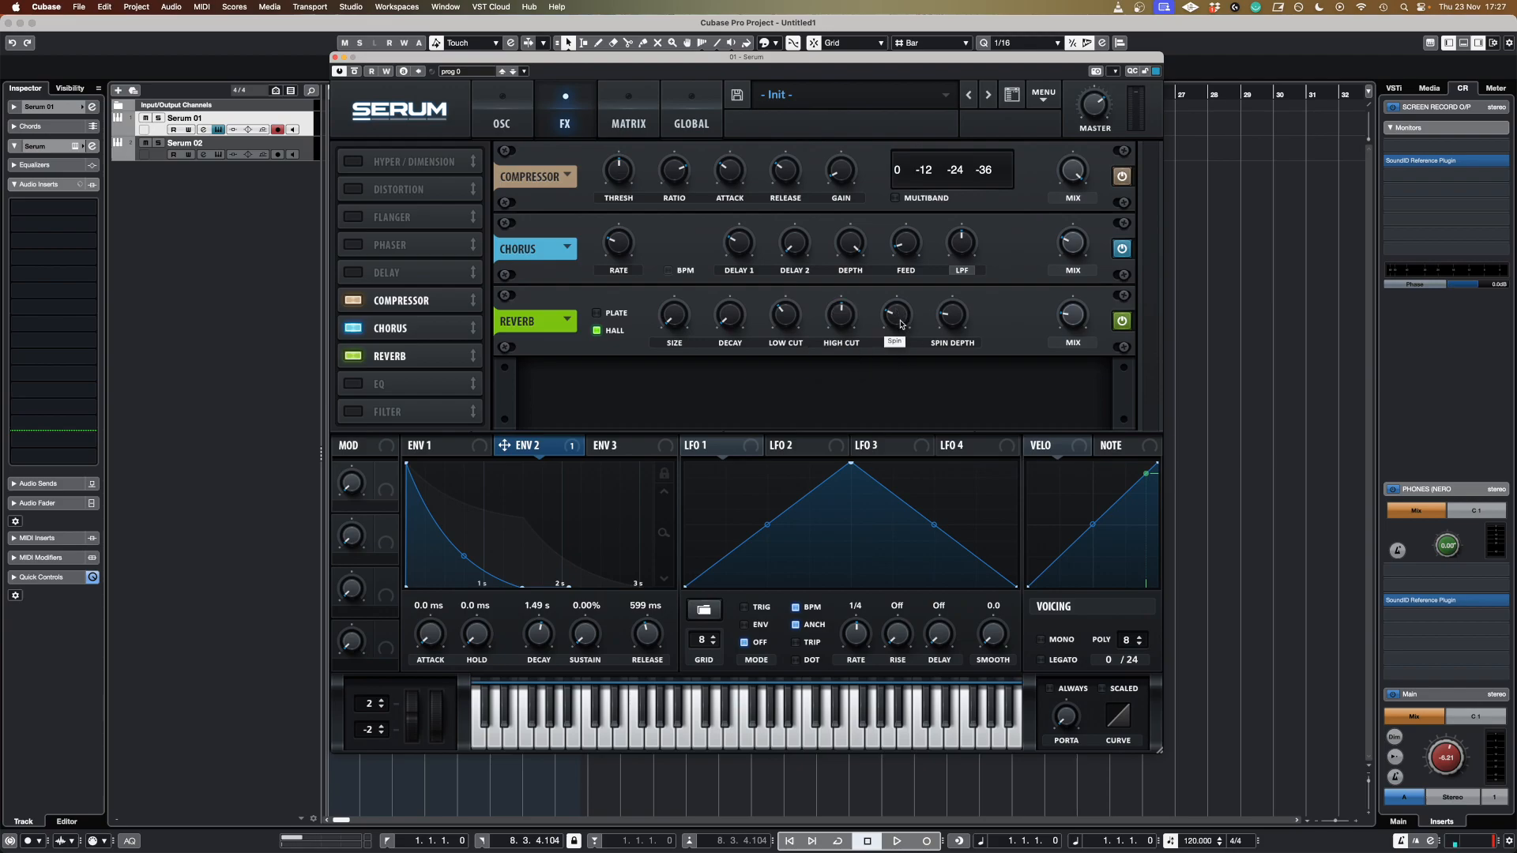
{"action": "left_click_drag", "start_coordinate": [900, 324], "coordinate": [969, 294]}
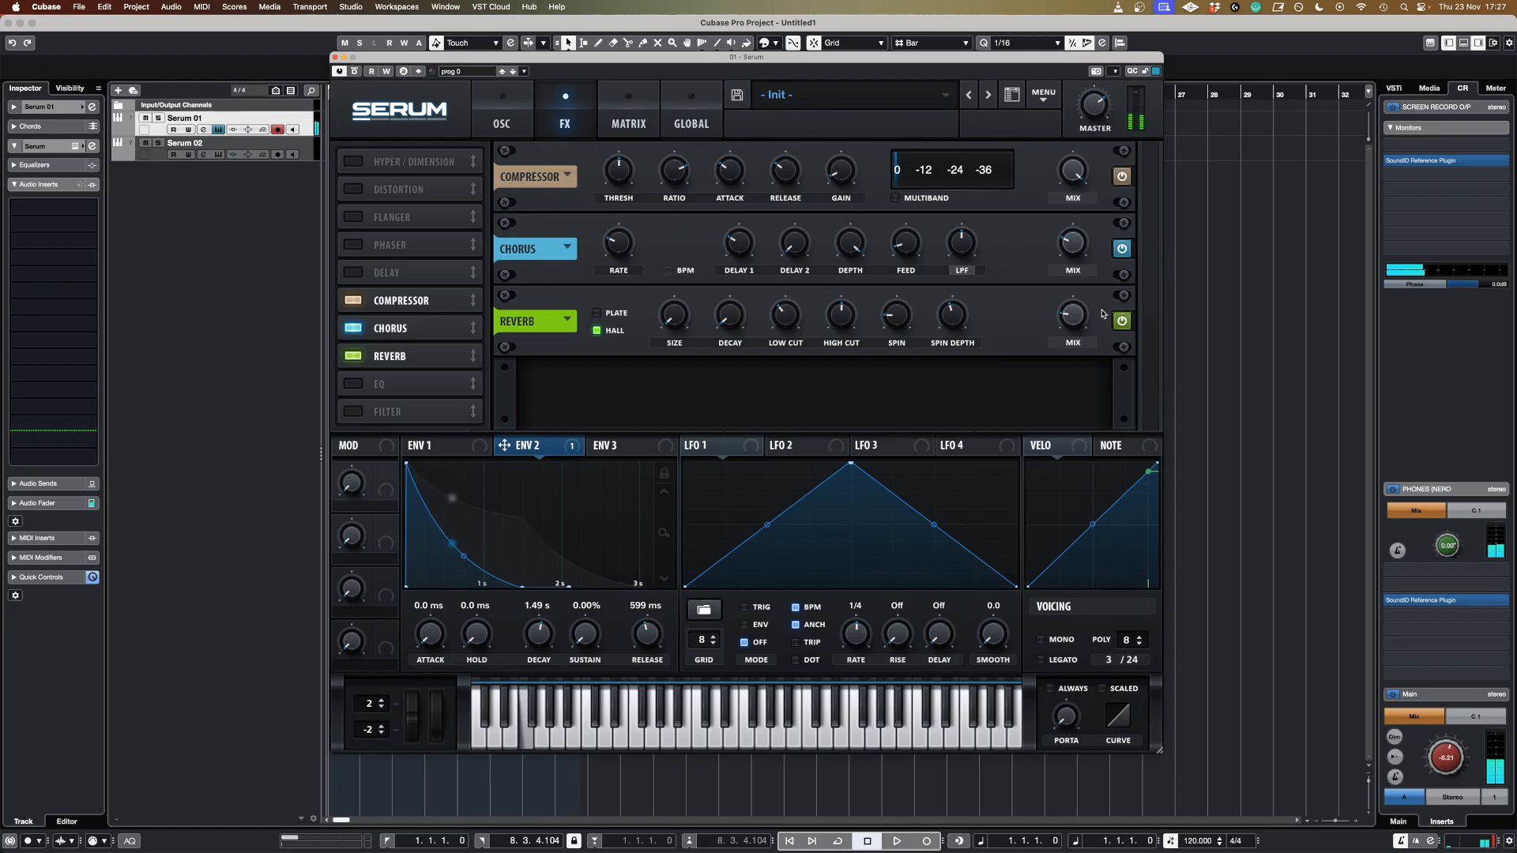
{"action": "left_click_drag", "start_coordinate": [1073, 321], "coordinate": [1072, 330]}
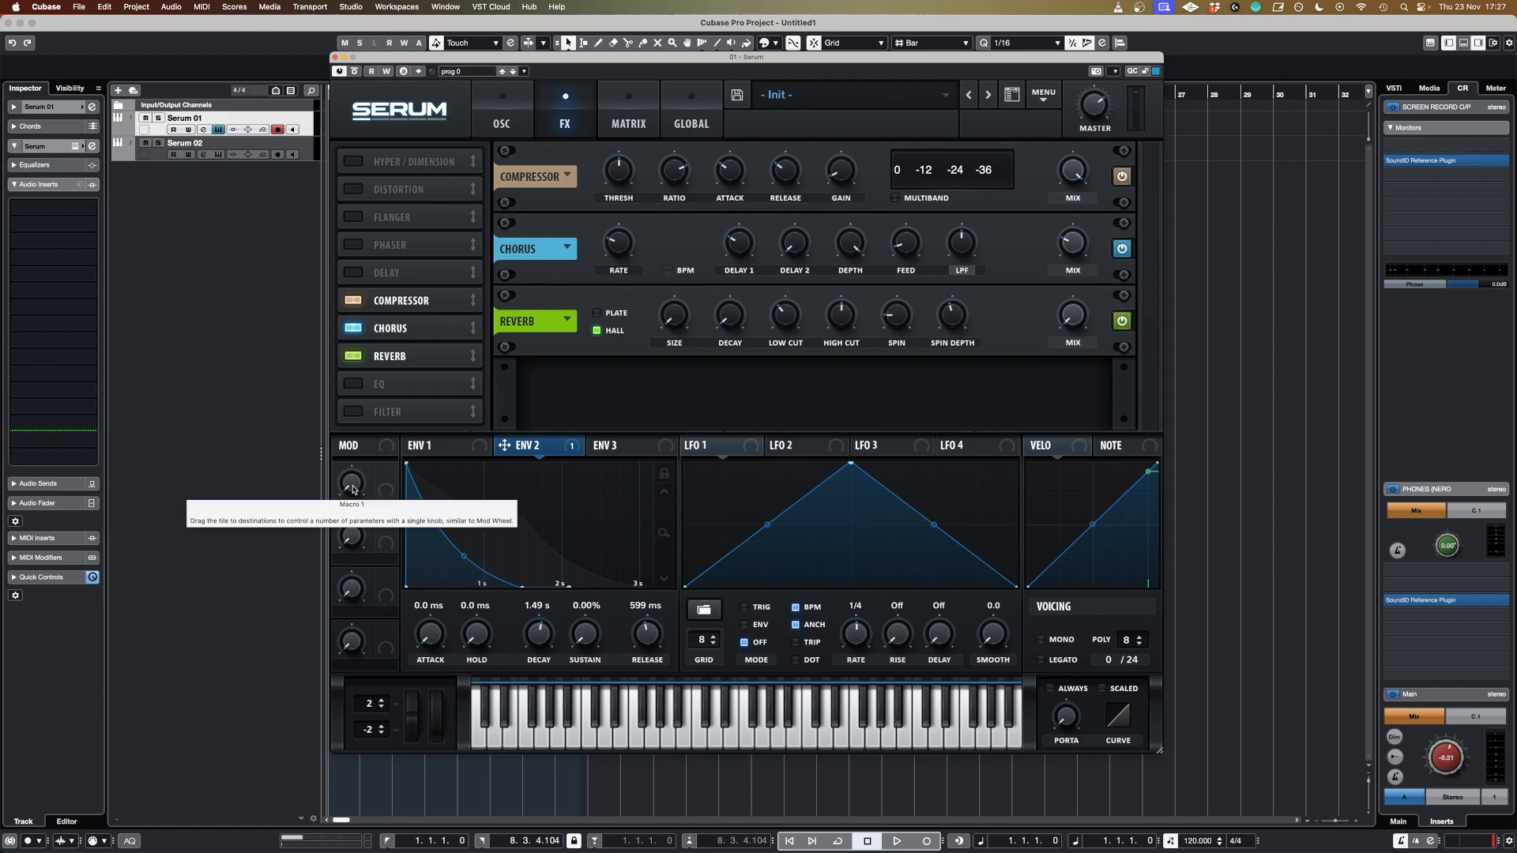
Assign Macro 1 to modulate the reverb mix and adjust the macro knob.
{"action": "left_click_drag", "start_coordinate": [353, 490], "coordinate": [798, 385]}
{"action": "left_click_drag", "start_coordinate": [387, 479], "coordinate": [1059, 336]}
{"action": "left_click_drag", "start_coordinate": [352, 483], "coordinate": [389, 446]}
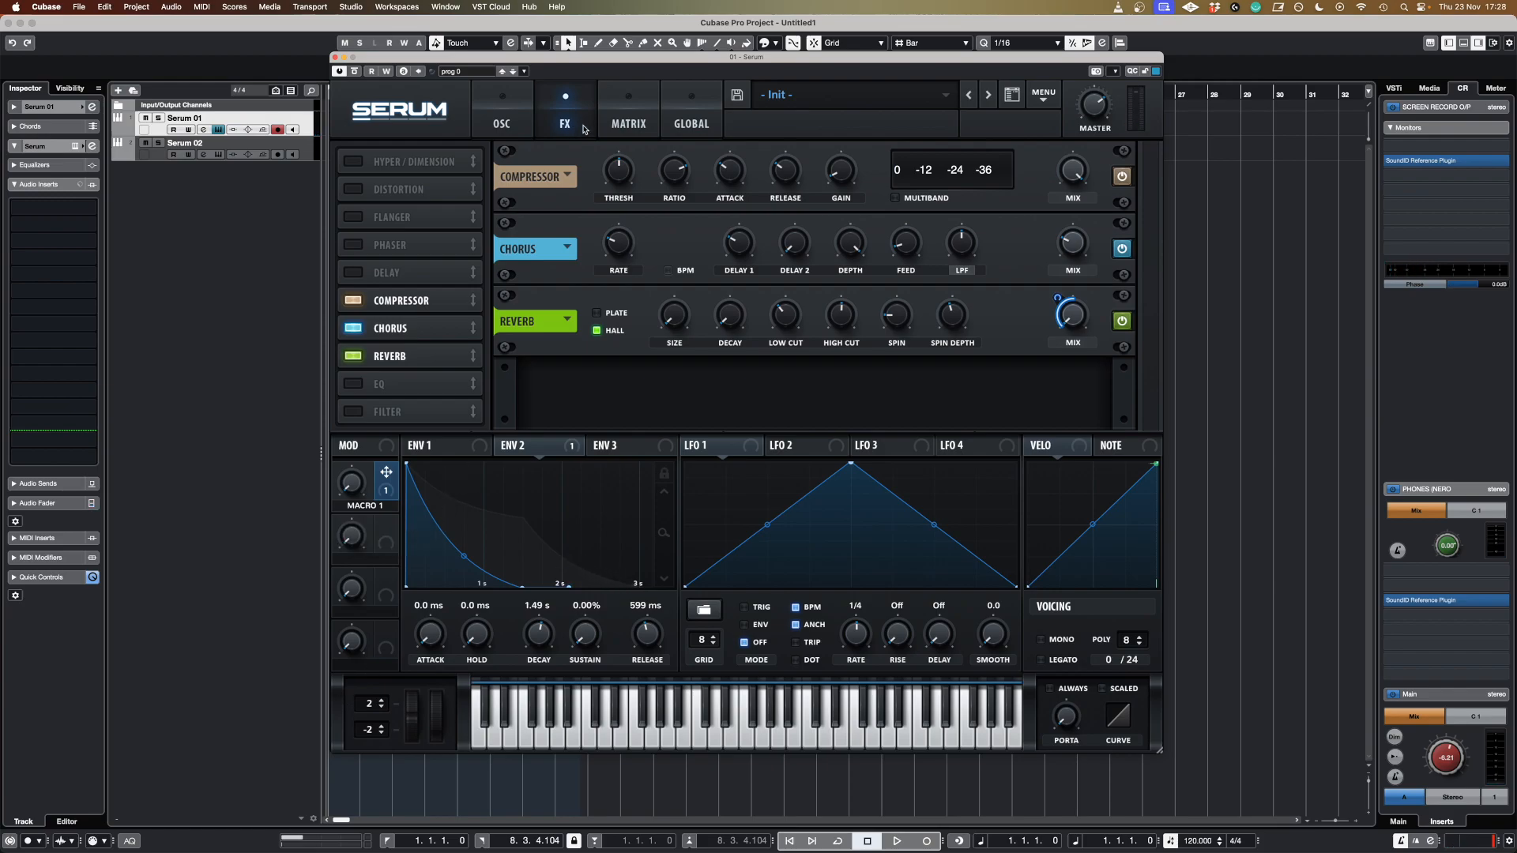
In the modulation matrix, route Macro 2 to Env 2 decay with a small positive amount.
{"action": "left_click", "coordinate": [636, 121]}
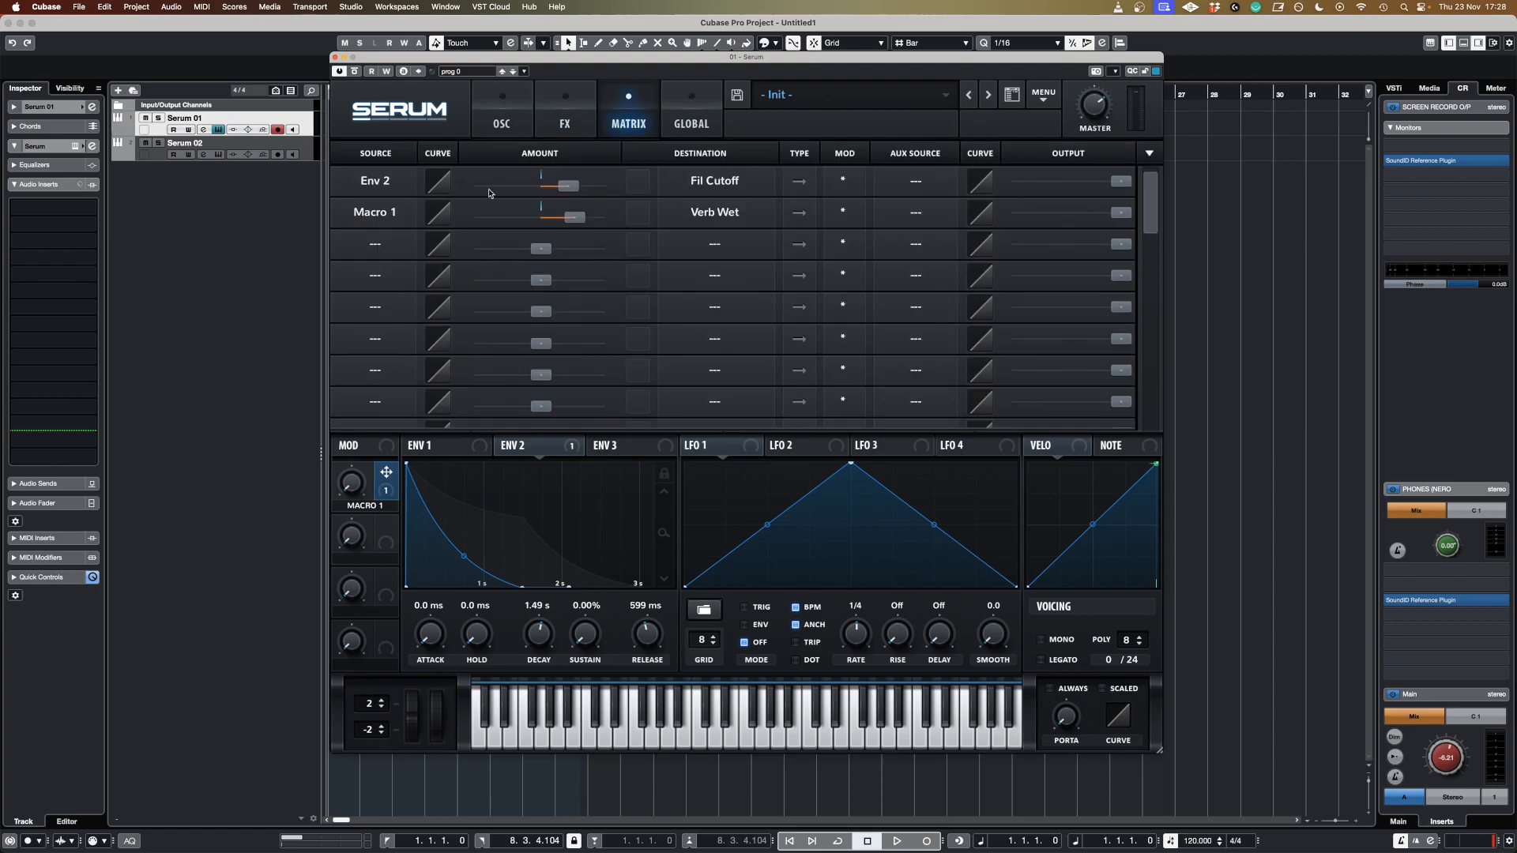
{"action": "left_click", "coordinate": [394, 252]}
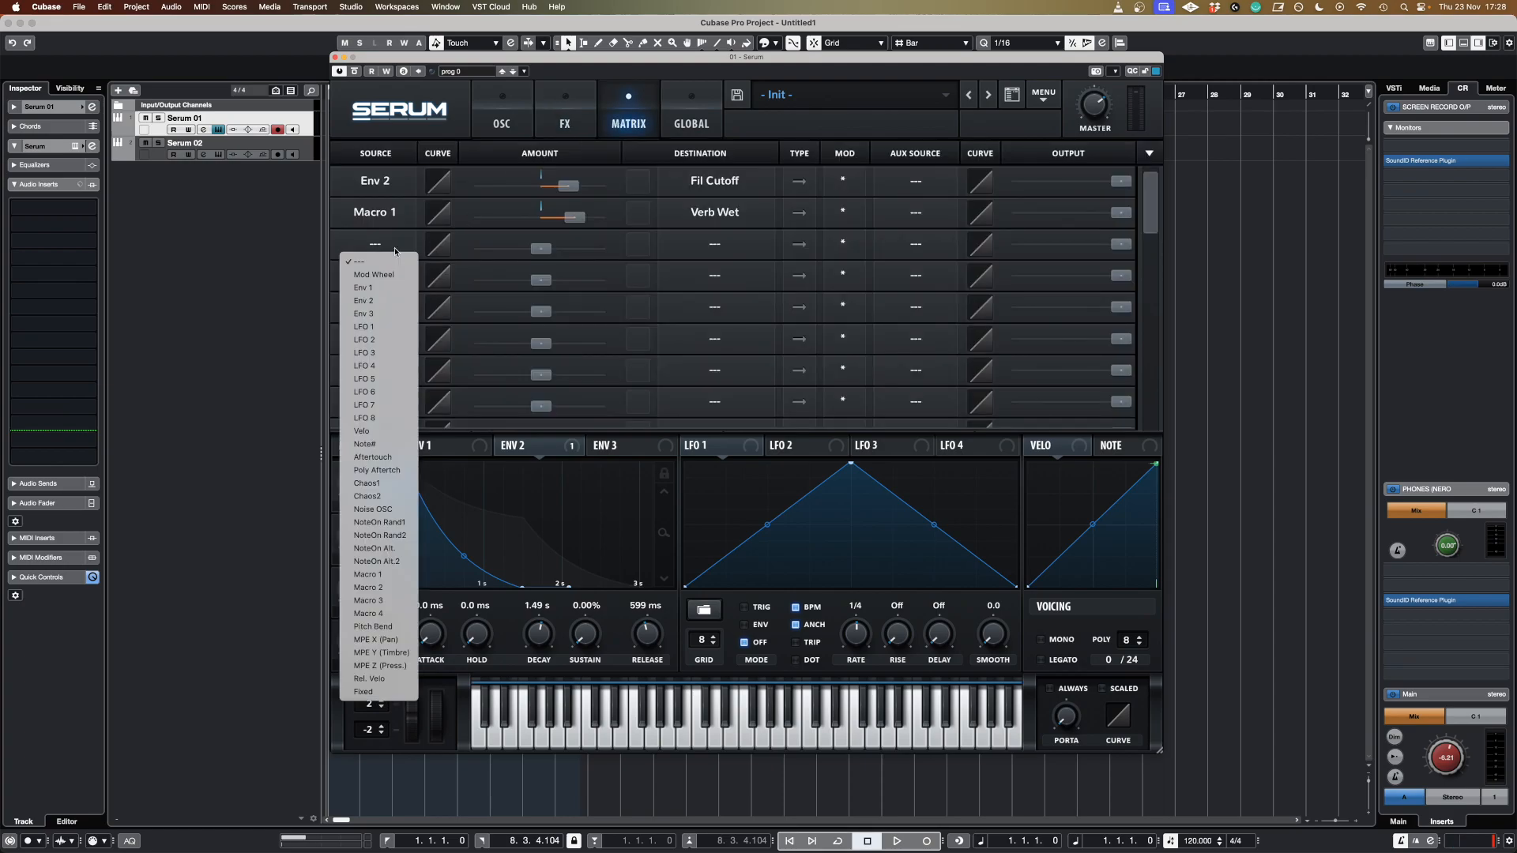
{"action": "left_click", "coordinate": [371, 587]}
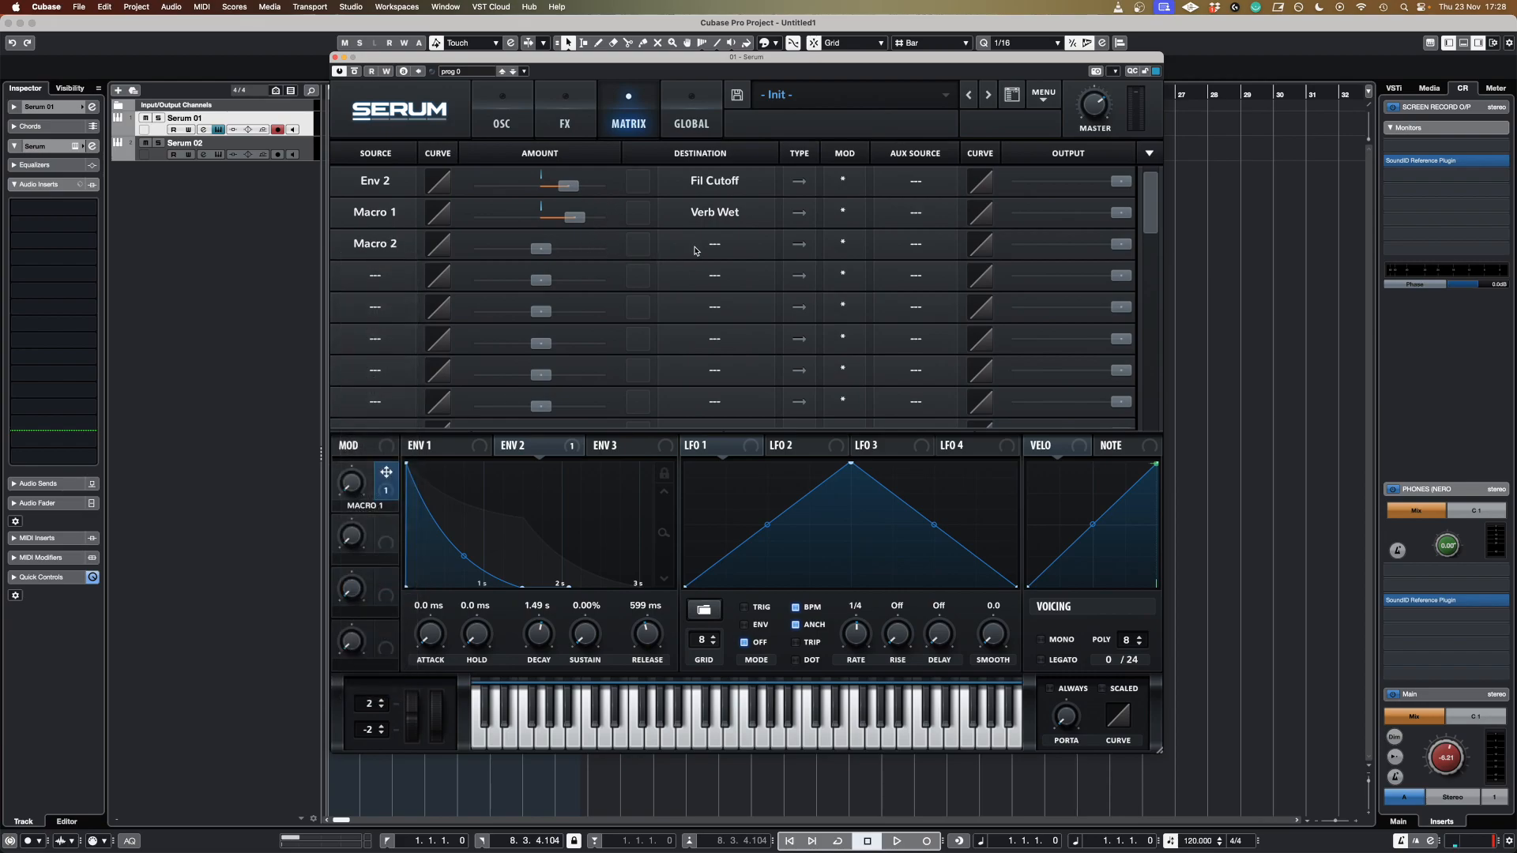
{"action": "left_click", "coordinate": [713, 250]}
{"action": "mouse_move", "coordinate": [713, 314]}
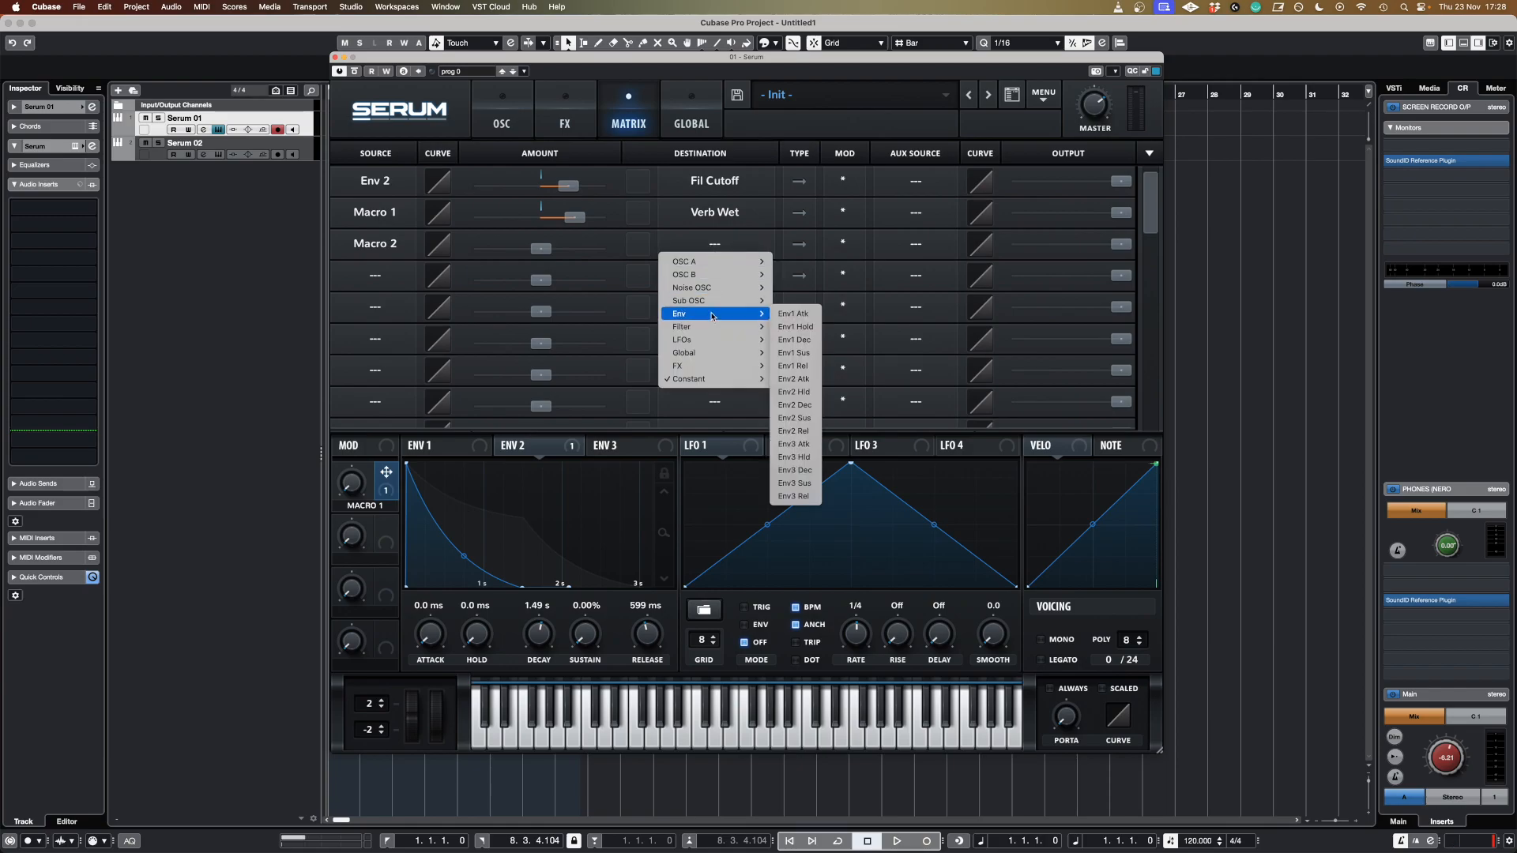
{"action": "left_click", "coordinate": [807, 404]}
{"action": "mouse_move", "coordinate": [546, 250]}
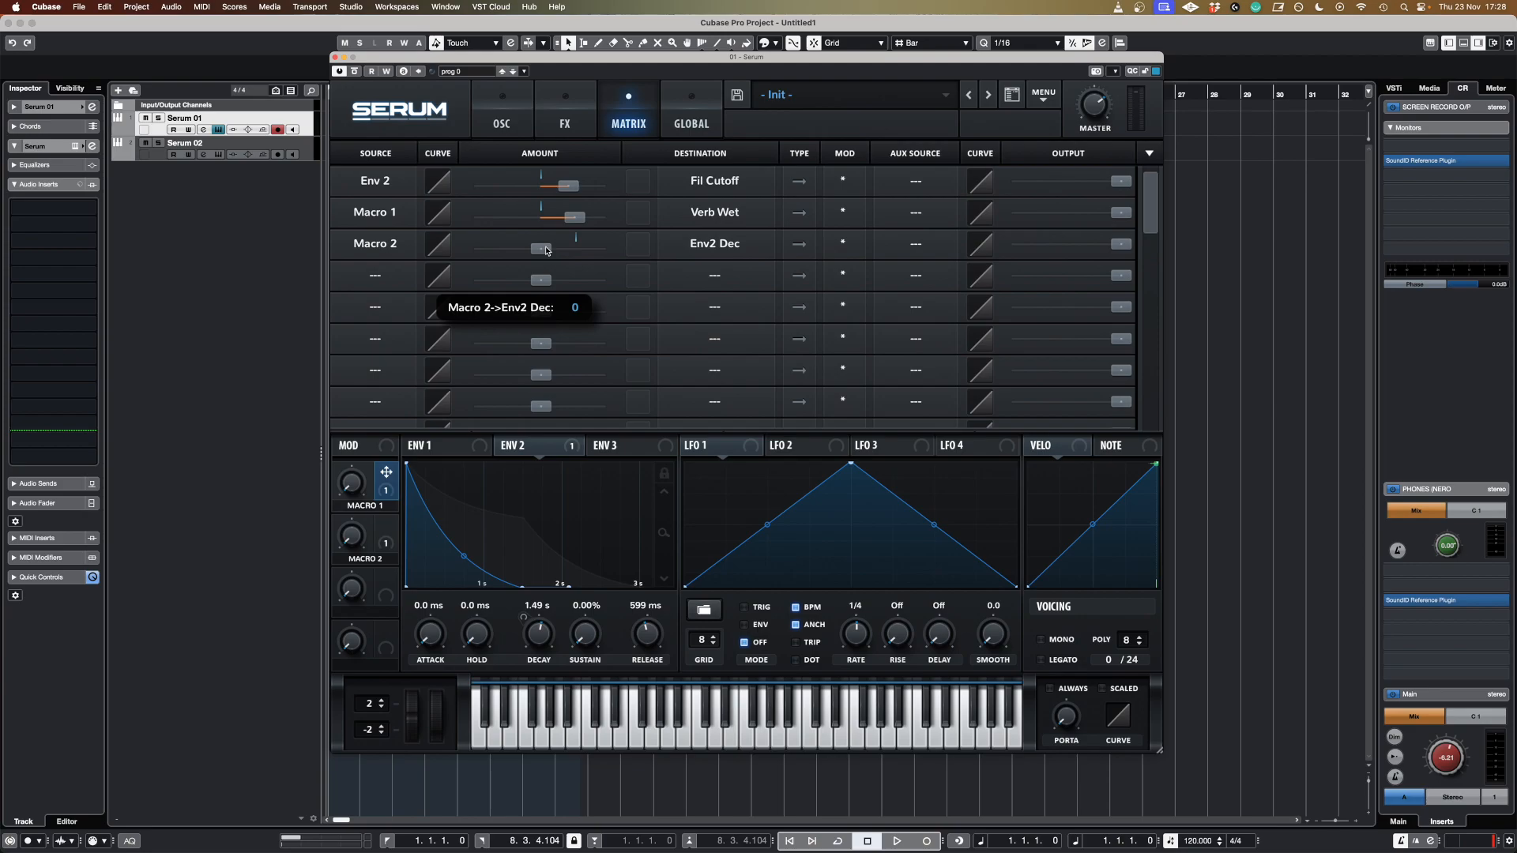
{"action": "left_click_drag", "start_coordinate": [552, 252], "coordinate": [558, 252]}
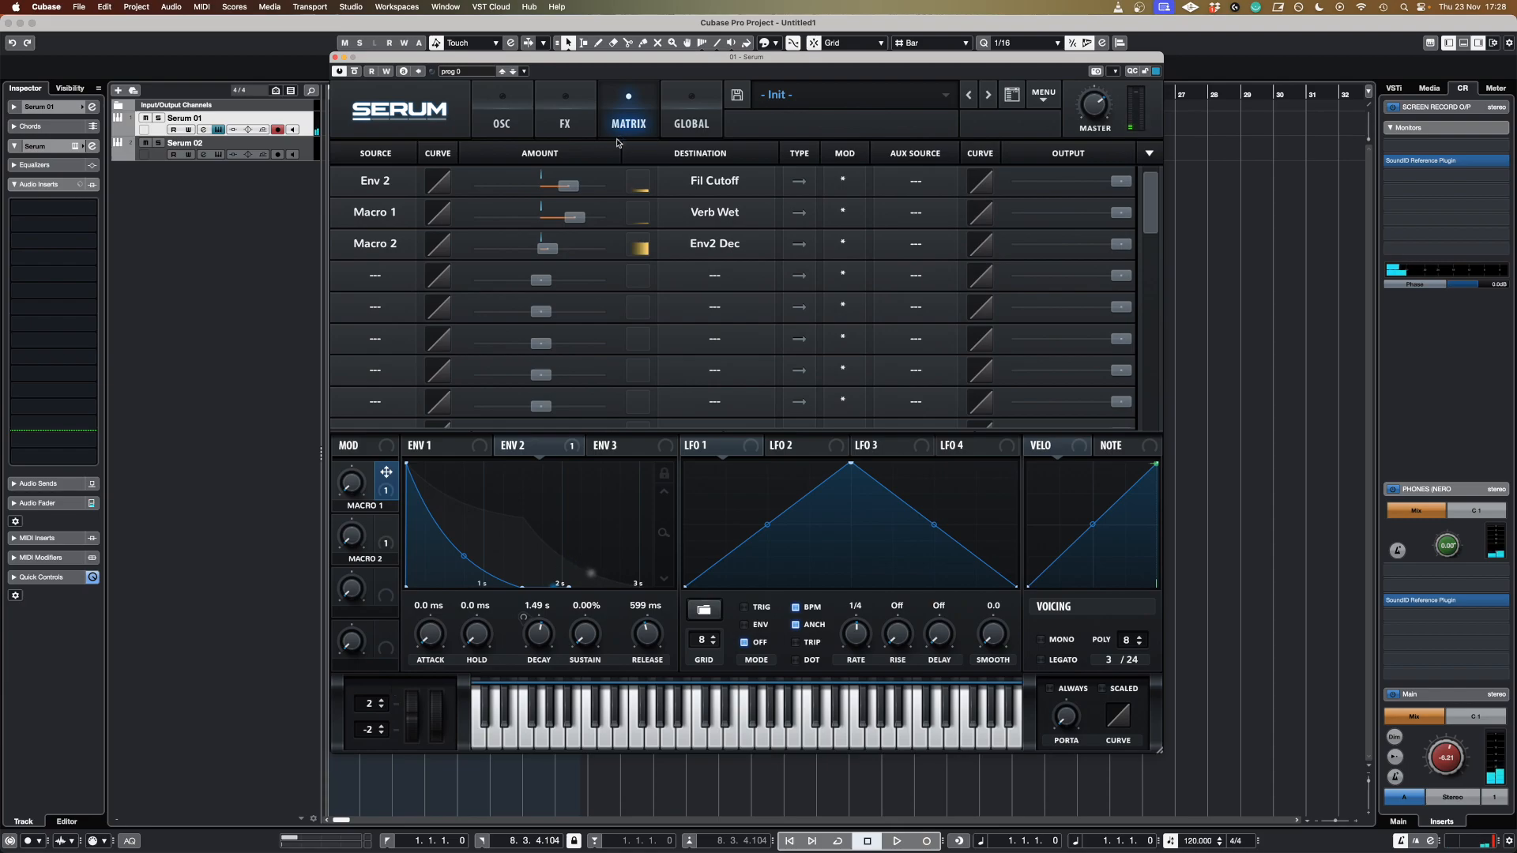
Route Macro 2 to the filter cutoff with a small amount and turn the Macro 2 knob up to test it.
{"action": "left_click", "coordinate": [388, 273]}
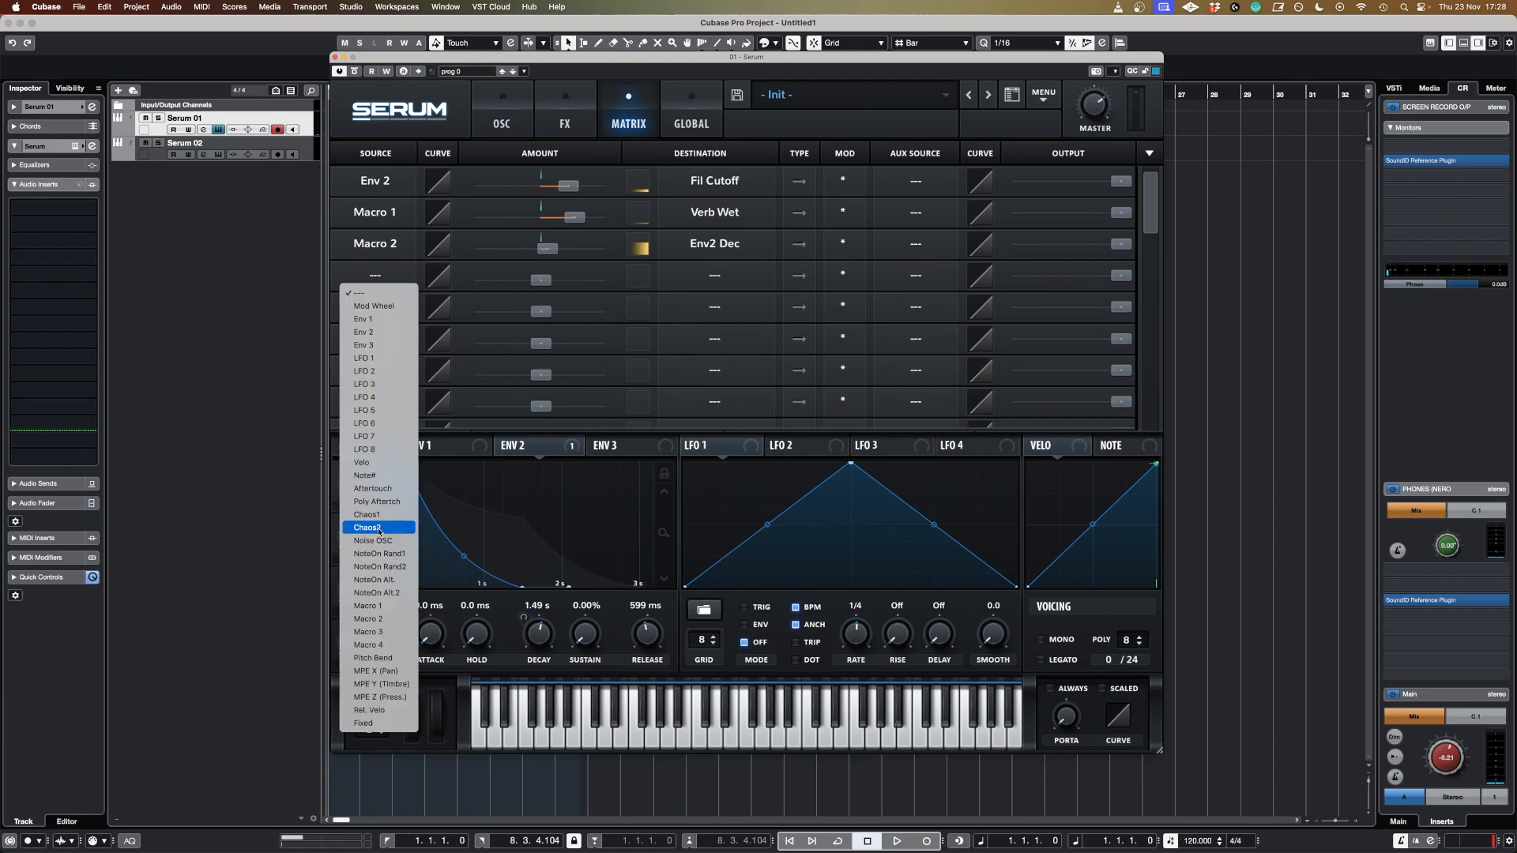
{"action": "left_click", "coordinate": [377, 619]}
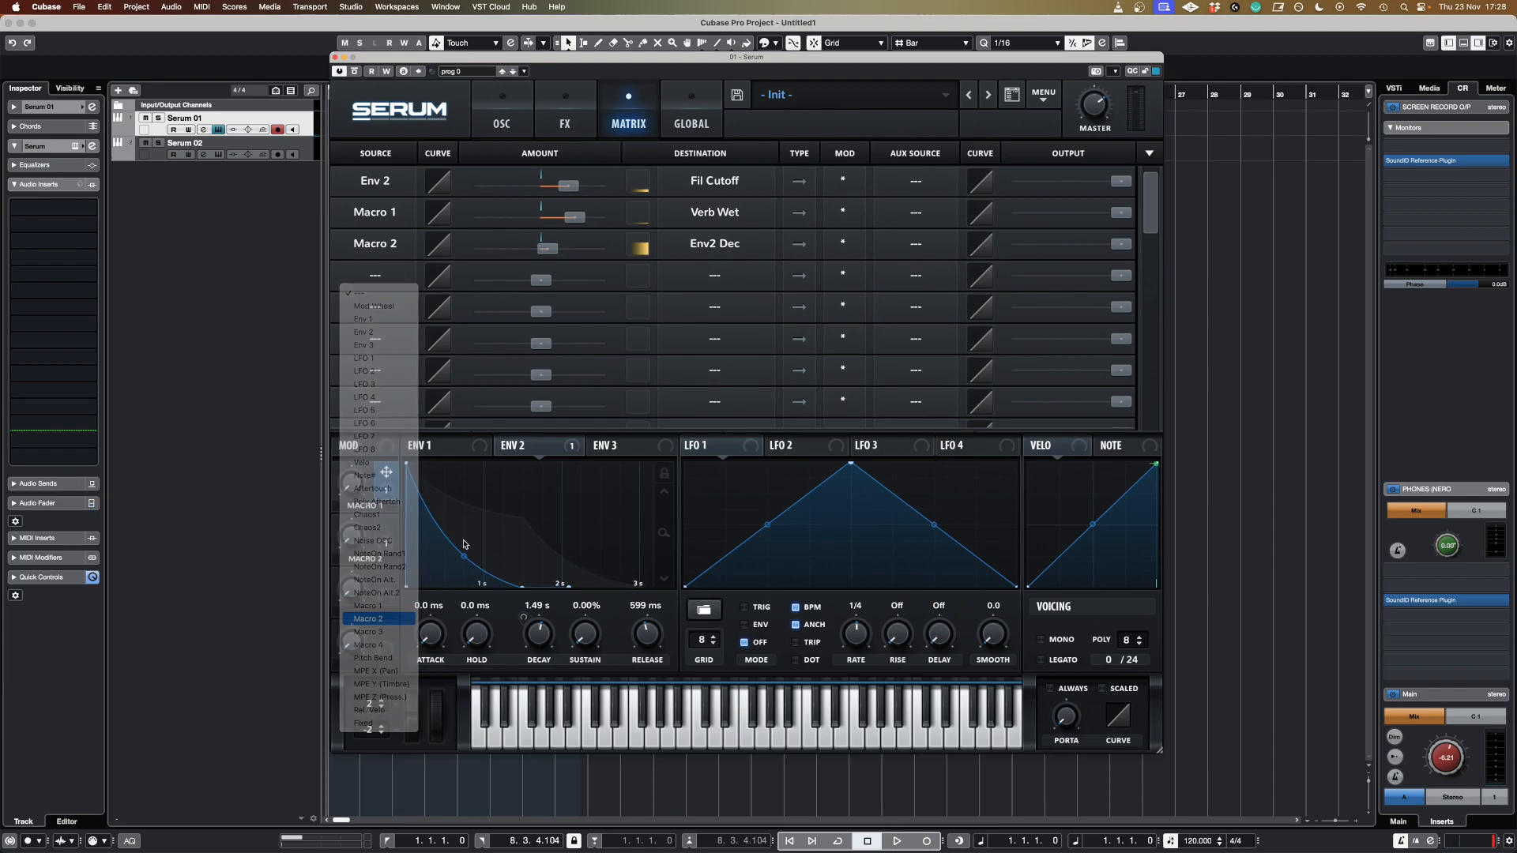
{"action": "left_click", "coordinate": [708, 280]}
{"action": "mouse_move", "coordinate": [716, 358]}
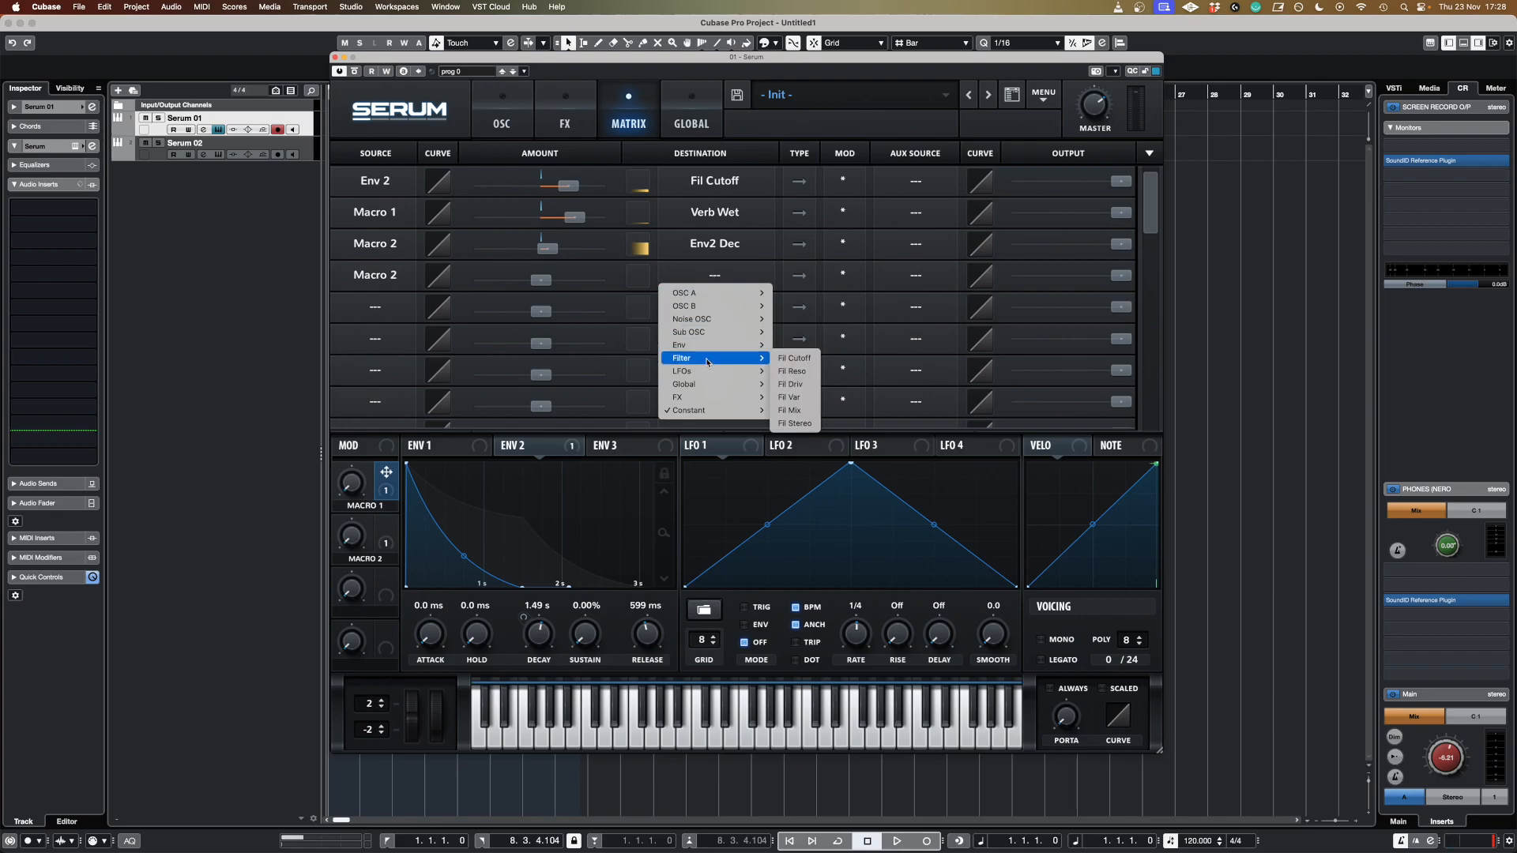
{"action": "left_click", "coordinate": [794, 358]}
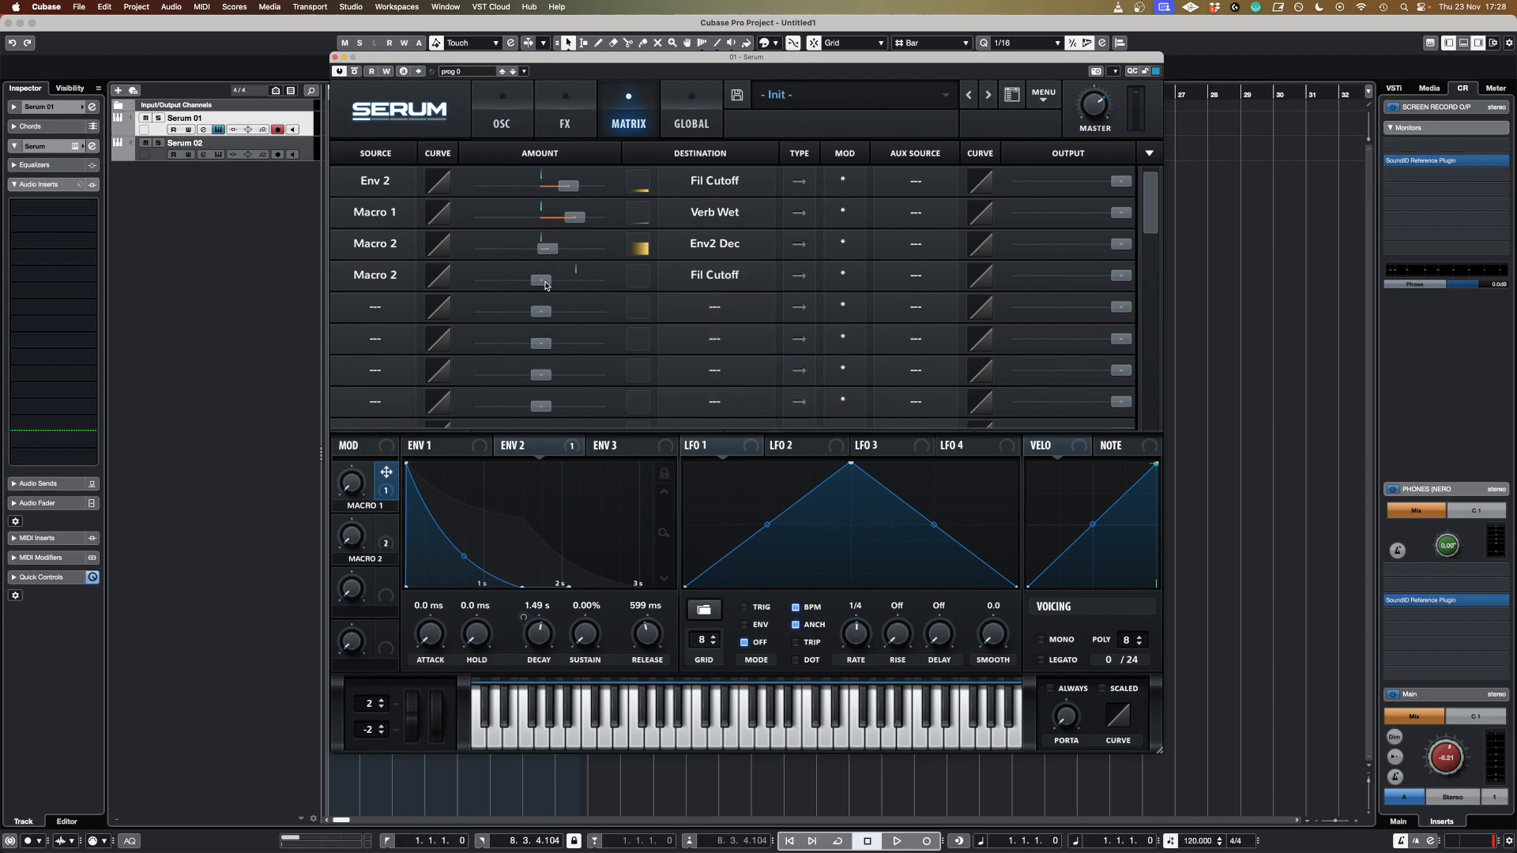
{"action": "left_click_drag", "start_coordinate": [545, 284], "coordinate": [549, 286]}
{"action": "left_click_drag", "start_coordinate": [353, 538], "coordinate": [403, 328]}
Route Macro 2 to the filter resonance with a positive amount and move the Macro 2 knob down.
{"action": "left_click", "coordinate": [390, 308]}
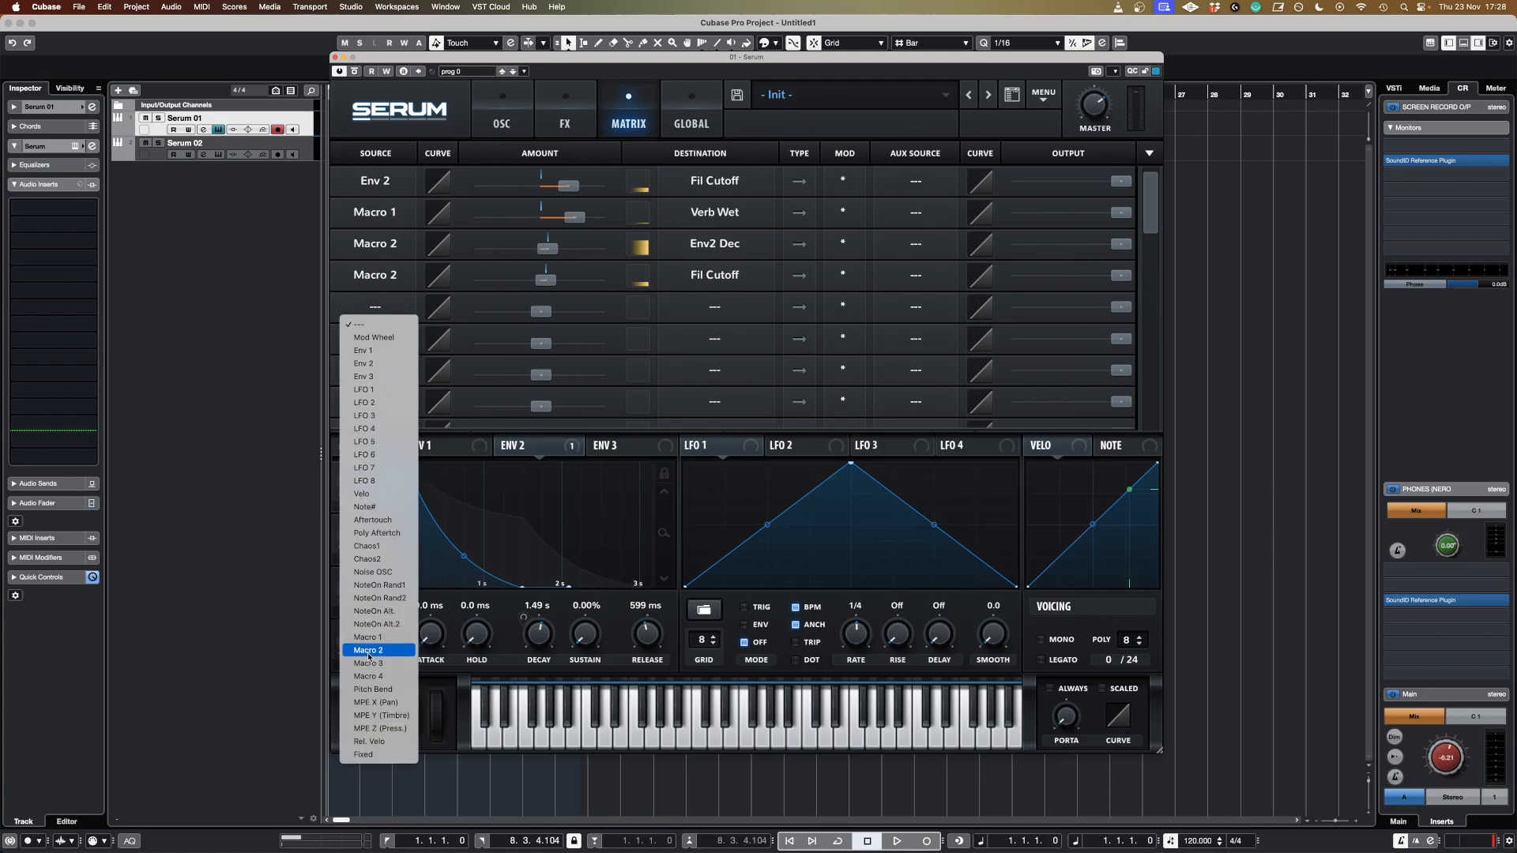
{"action": "left_click", "coordinate": [369, 651]}
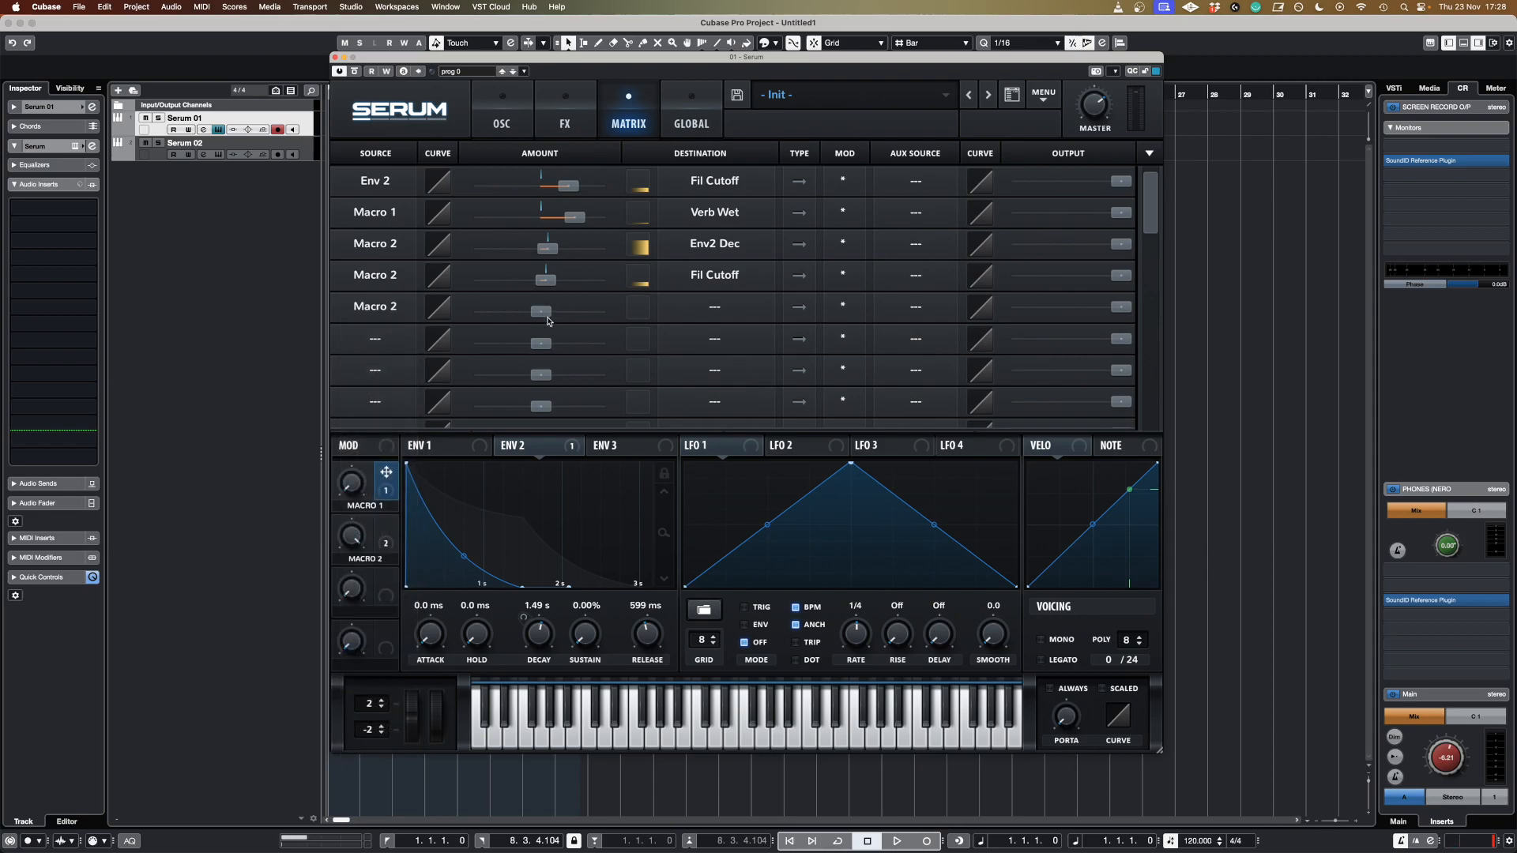
{"action": "left_click", "coordinate": [739, 309]}
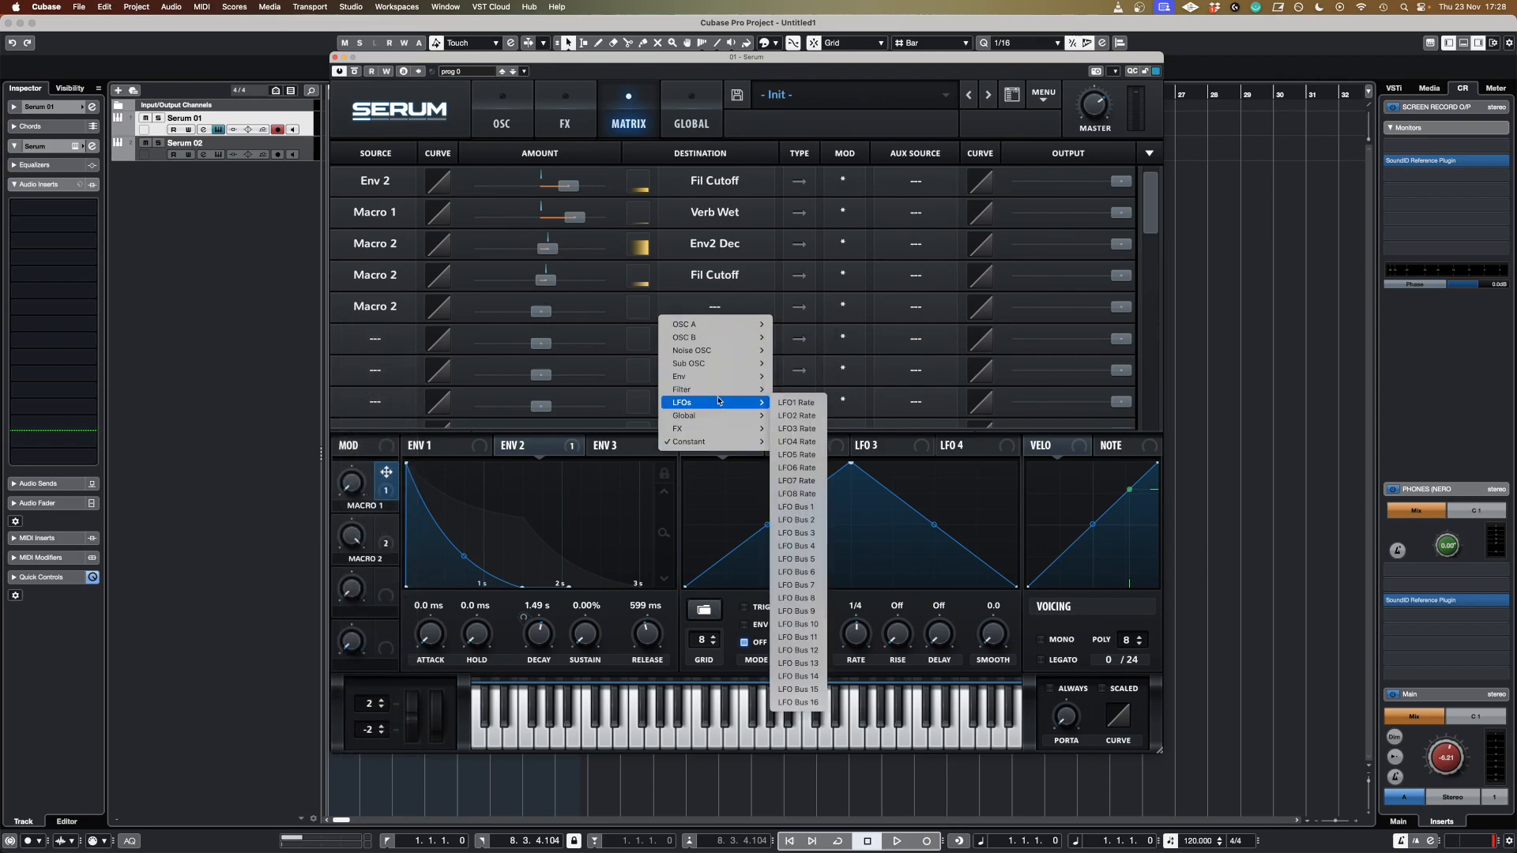
{"action": "mouse_move", "coordinate": [715, 389]}
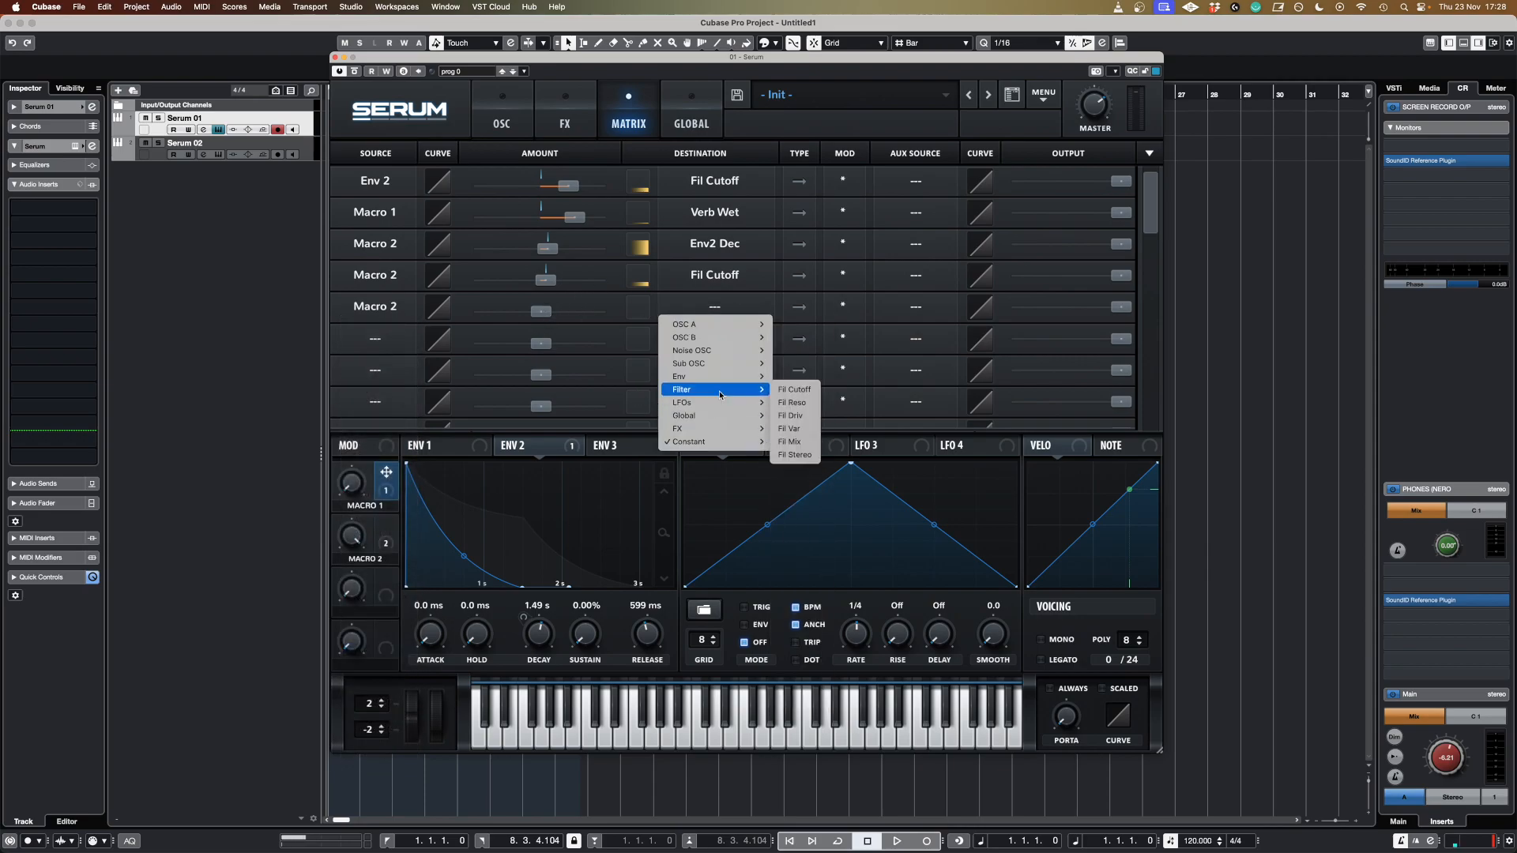
{"action": "left_click", "coordinate": [794, 403]}
{"action": "left_click_drag", "start_coordinate": [540, 312], "coordinate": [566, 318]}
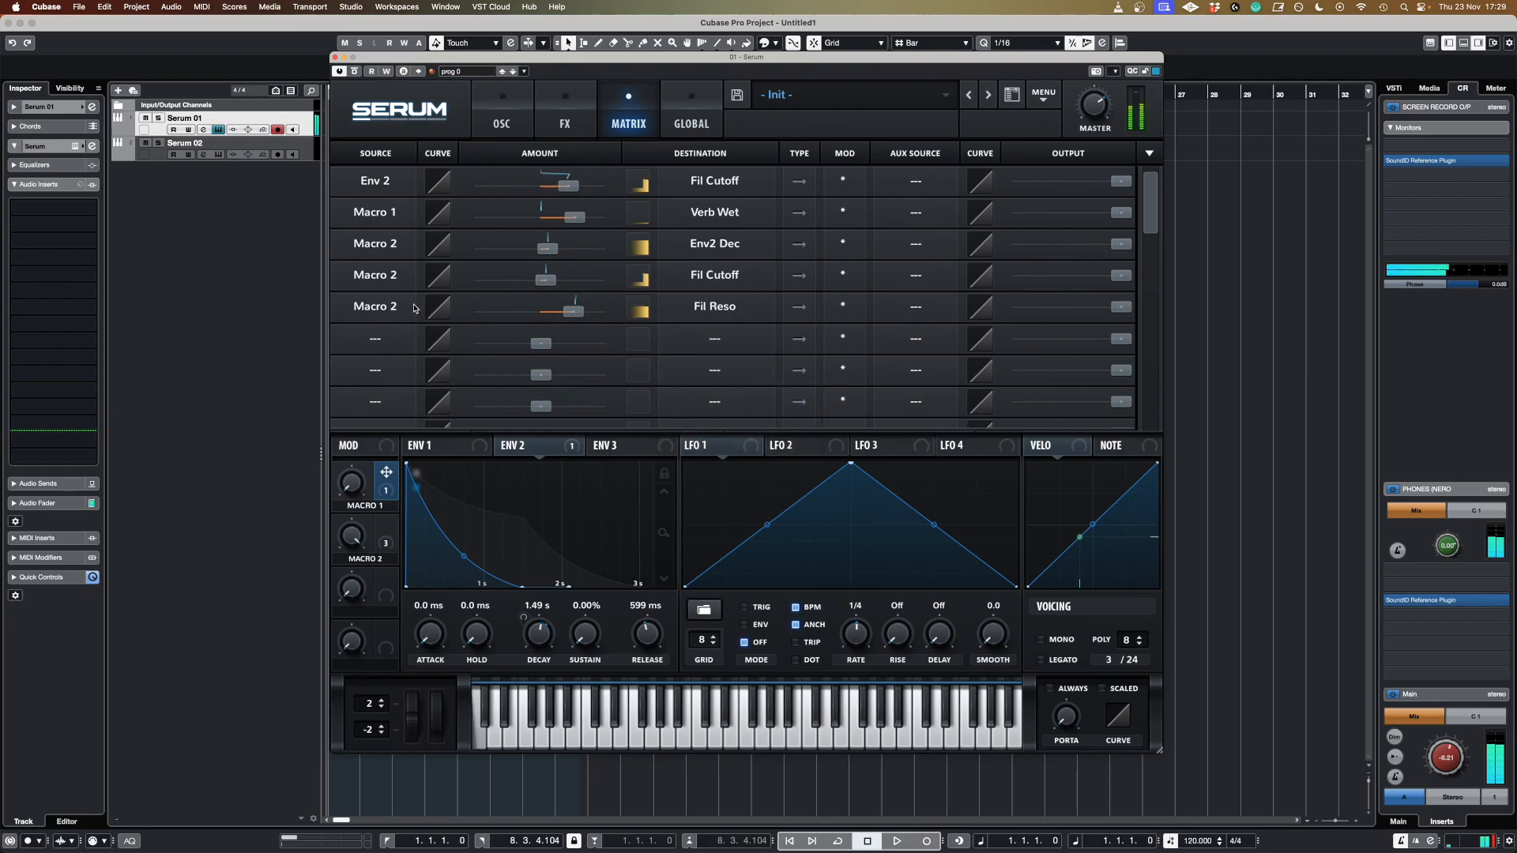
{"action": "left_click_drag", "start_coordinate": [358, 542], "coordinate": [366, 703]}
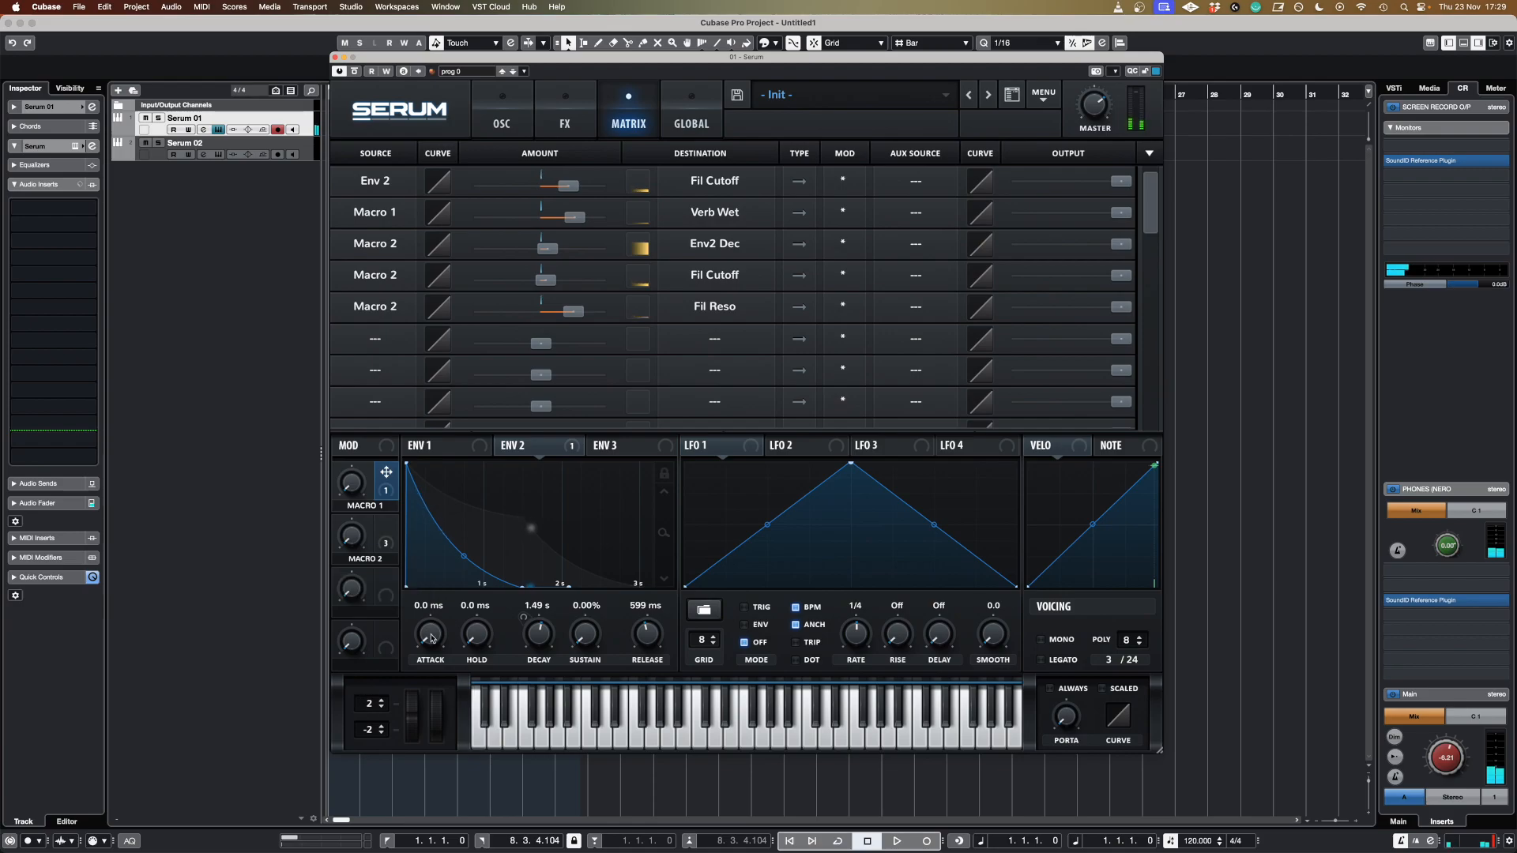
Add a matrix slot routing Velocity to the filter cutoff with a small positive amount.
{"action": "left_click", "coordinate": [376, 338]}
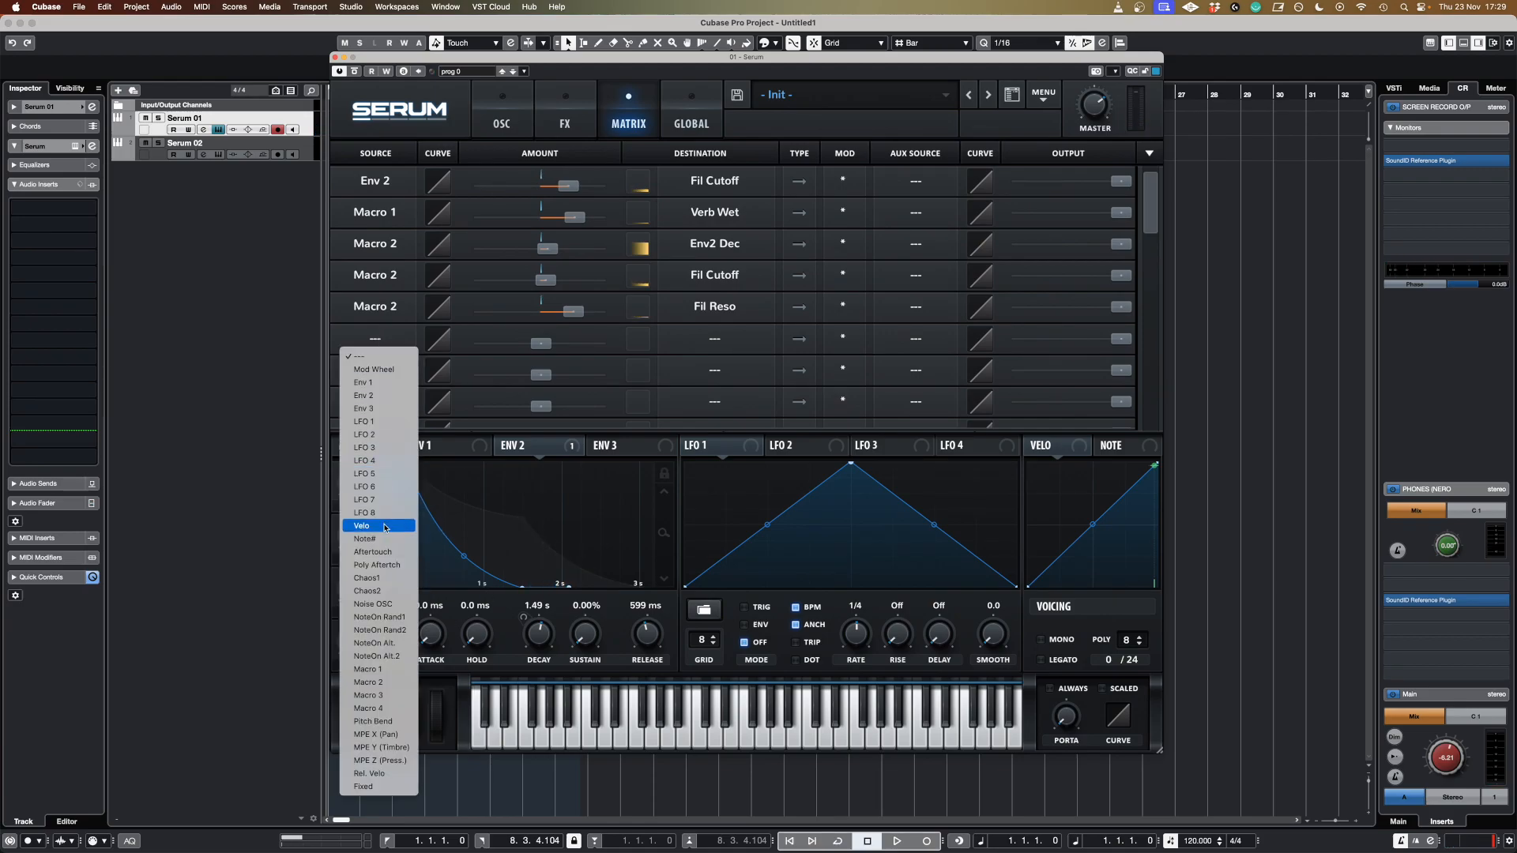
{"action": "key", "text": "Escape"}
{"action": "left_click_drag", "start_coordinate": [546, 346], "coordinate": [559, 347]}
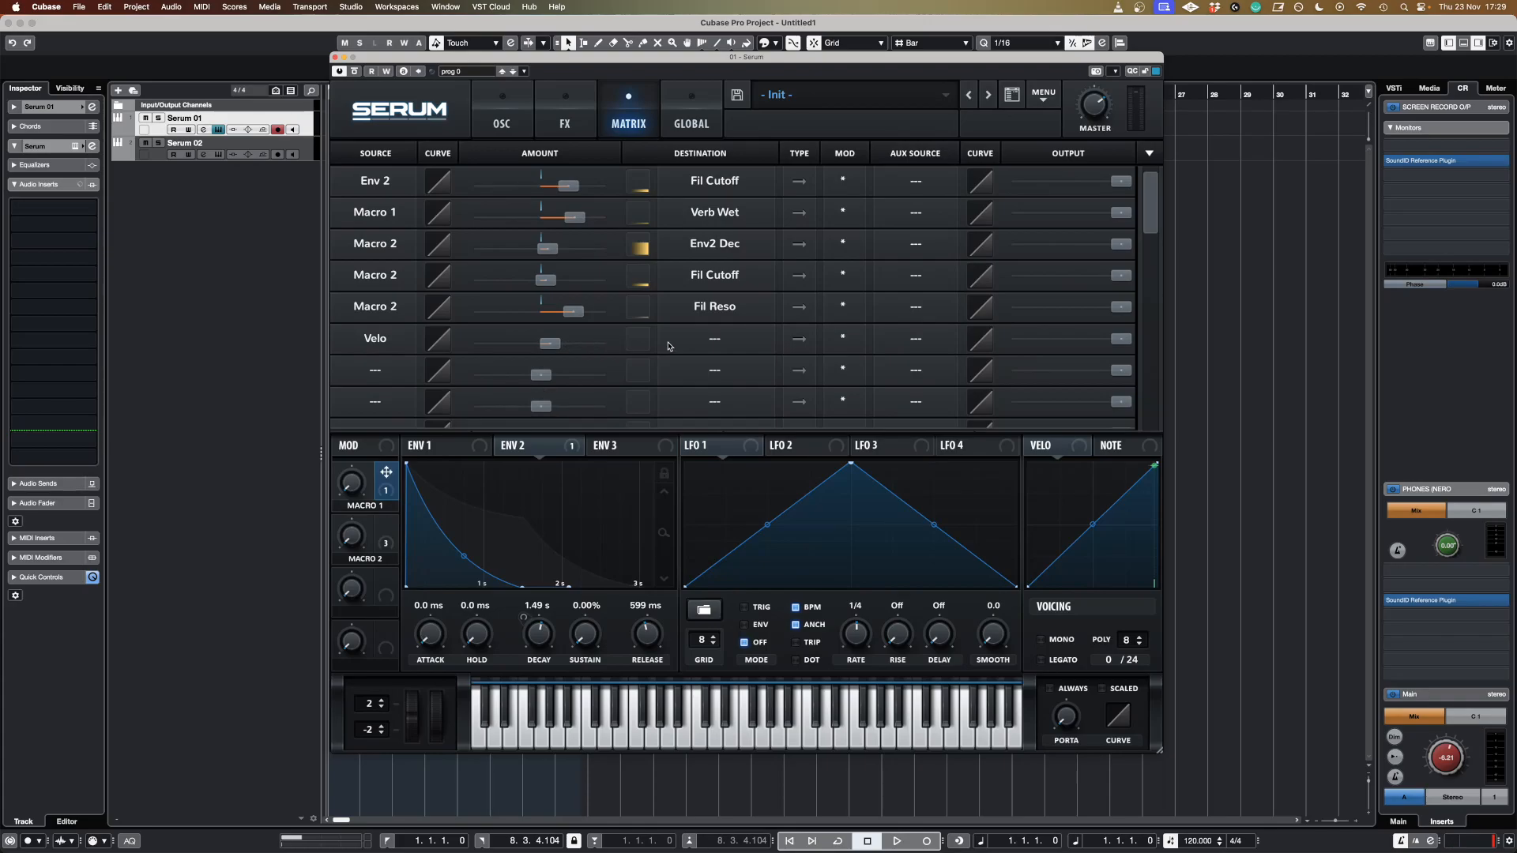
{"action": "left_click", "coordinate": [694, 346]}
{"action": "mouse_move", "coordinate": [751, 421]}
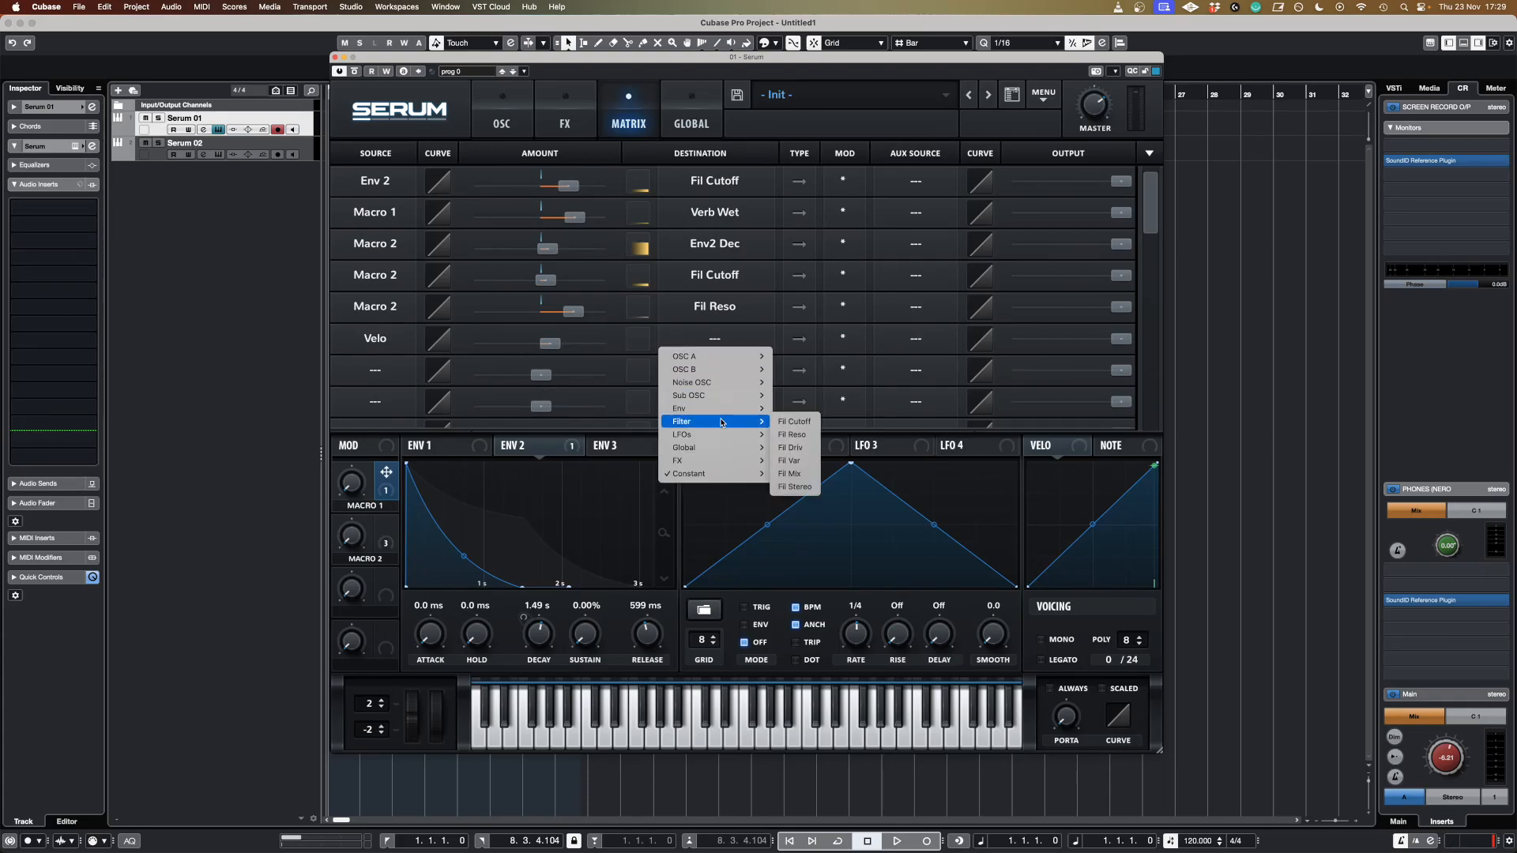
{"action": "left_click", "coordinate": [797, 421]}
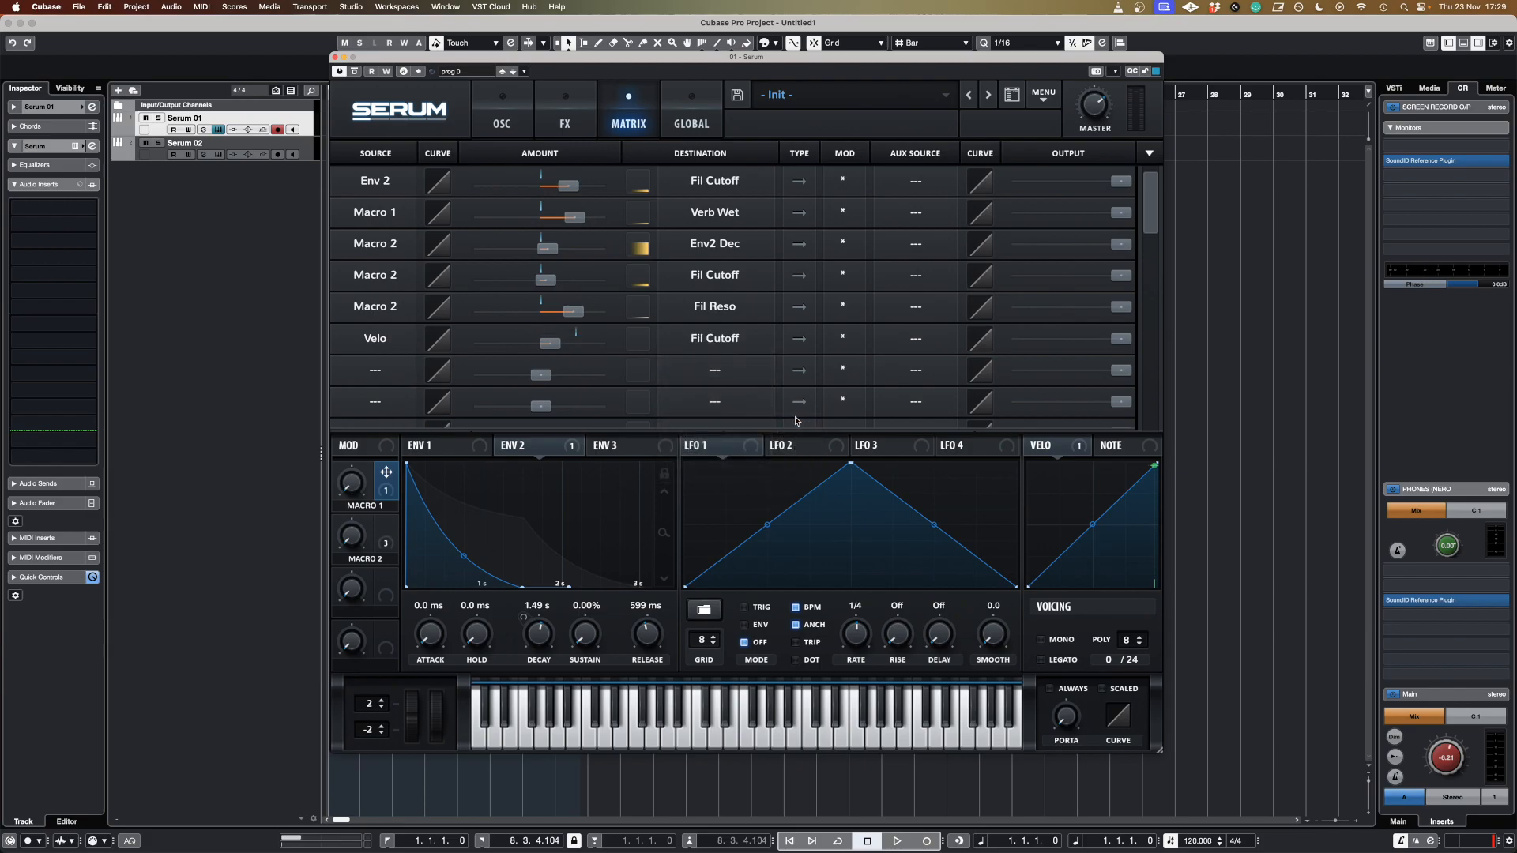
{"action": "left_click", "coordinate": [544, 345]}
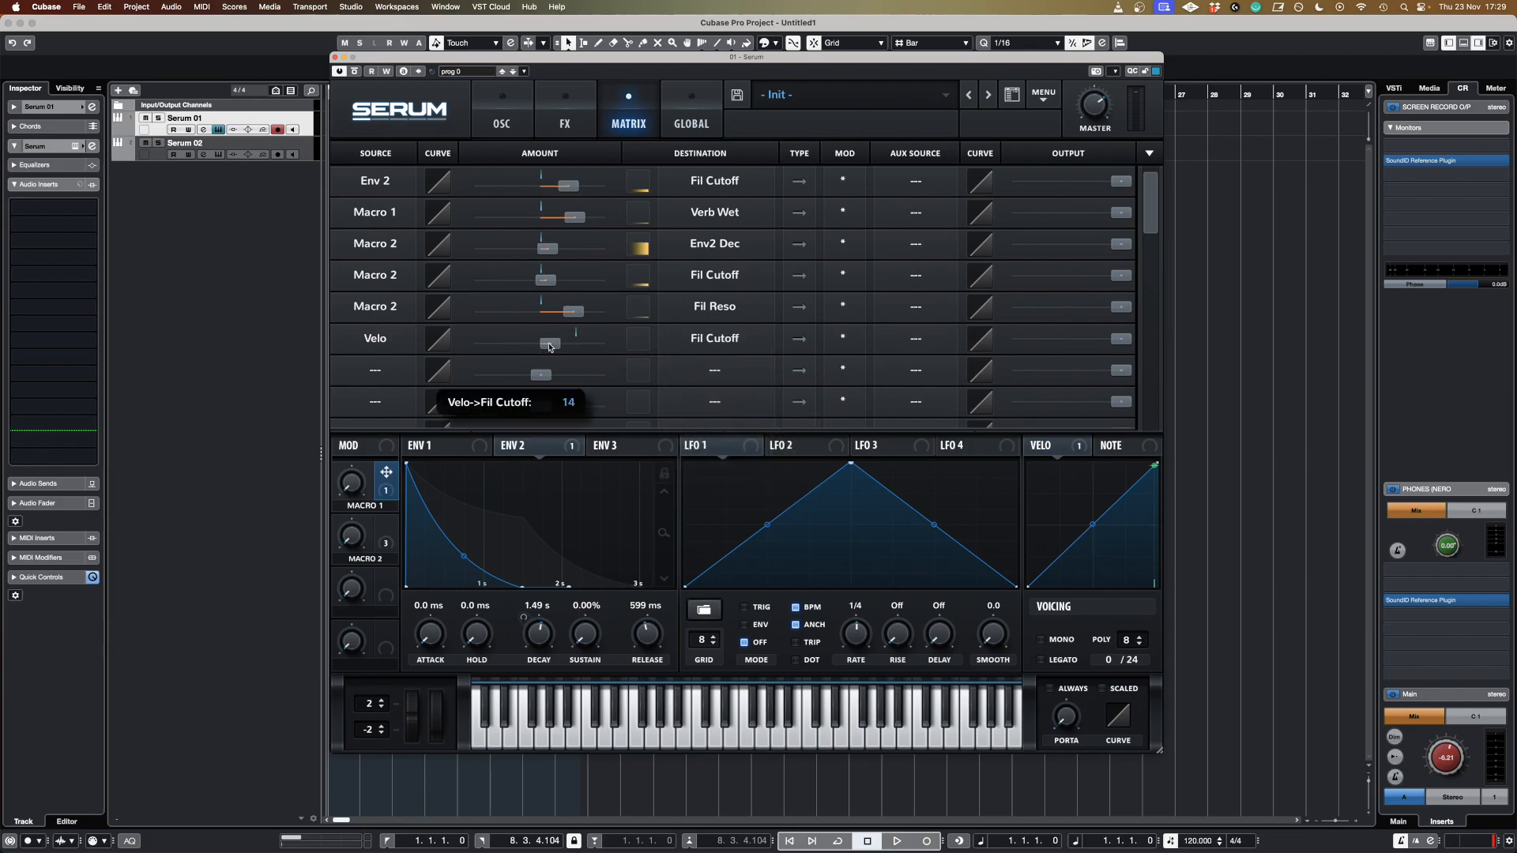
{"action": "left_click_drag", "start_coordinate": [545, 345], "coordinate": [549, 371]}
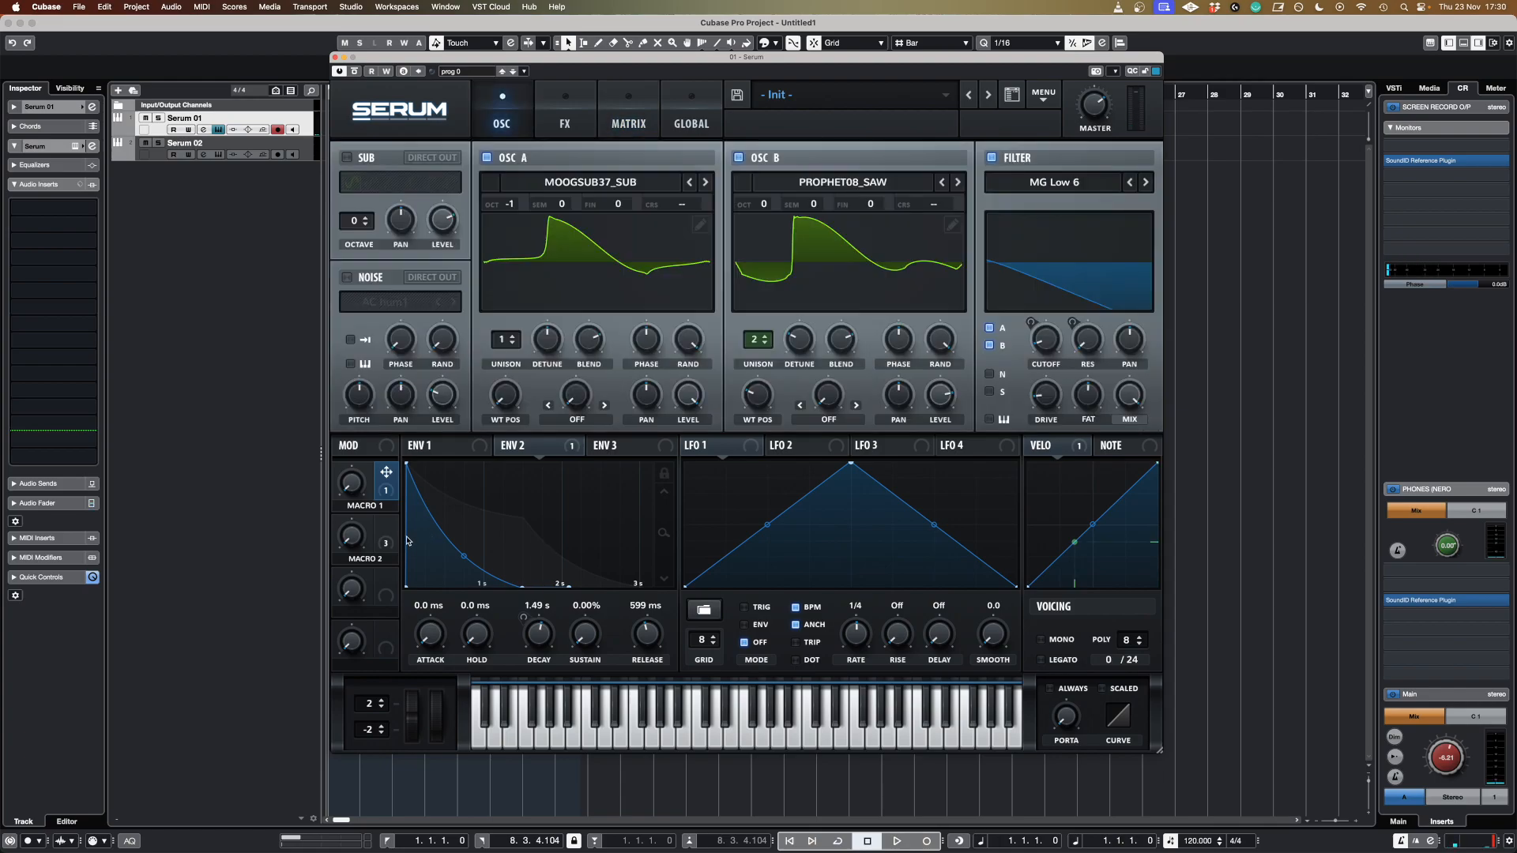
Turn the Macro 2 knob up to audition it, then set it back to 0%.
{"action": "left_click_drag", "start_coordinate": [354, 539], "coordinate": [388, 502]}
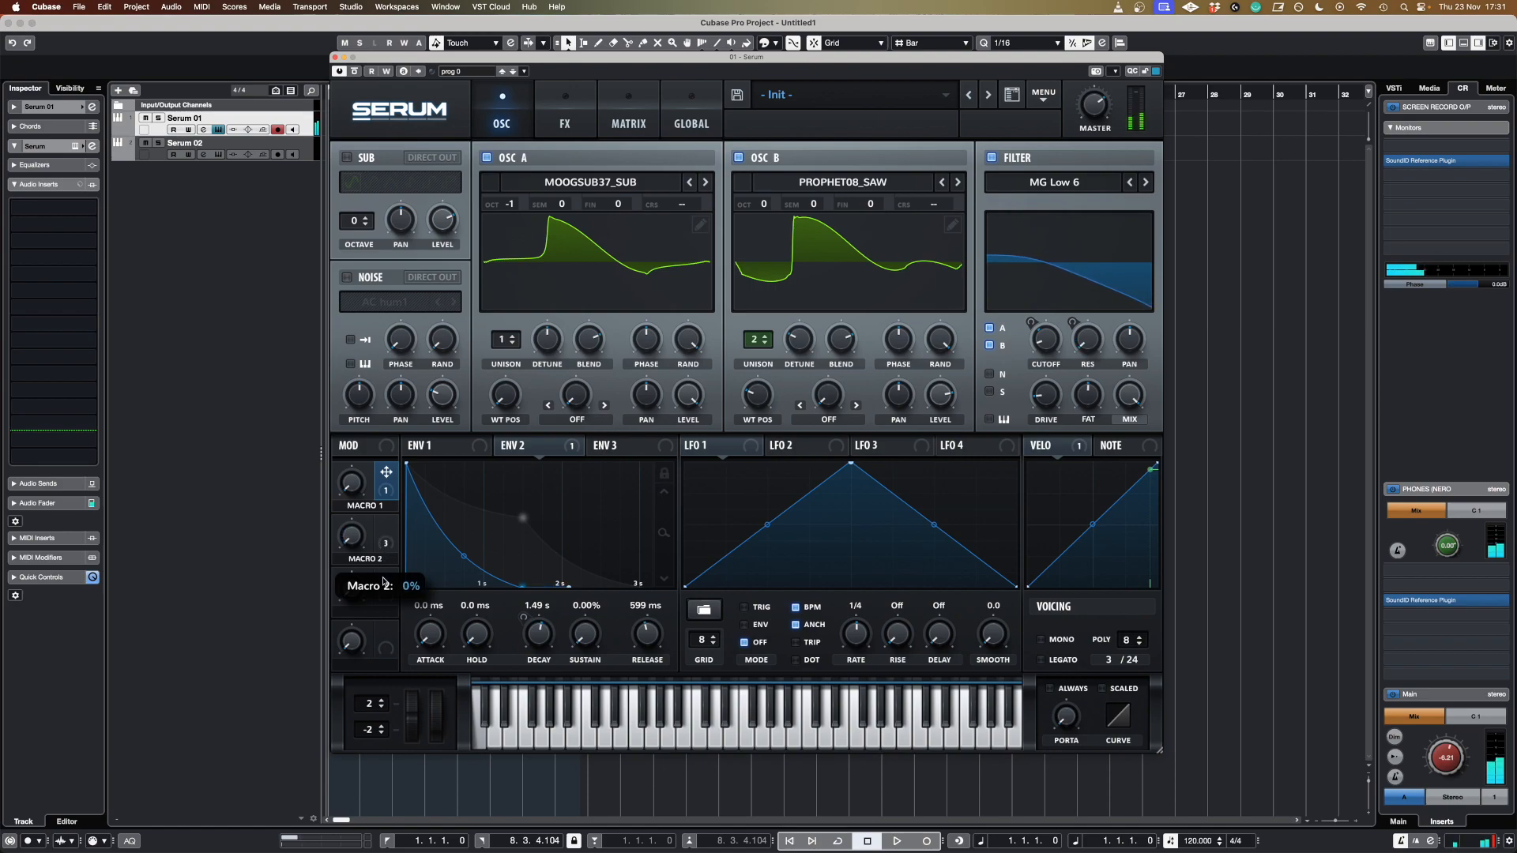
{"action": "left_click_drag", "start_coordinate": [383, 583], "coordinate": [383, 583]}
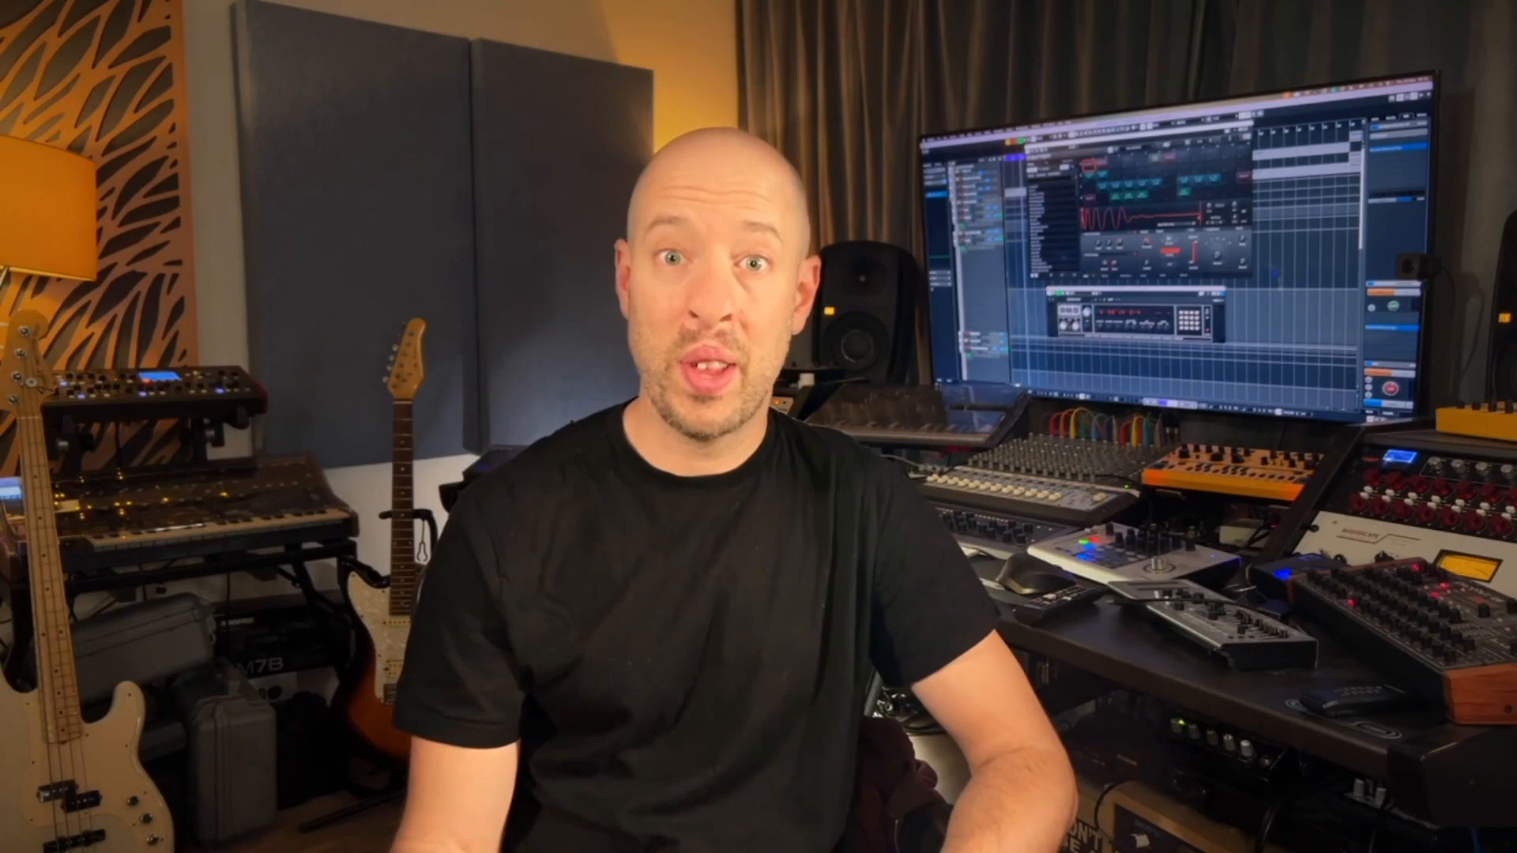